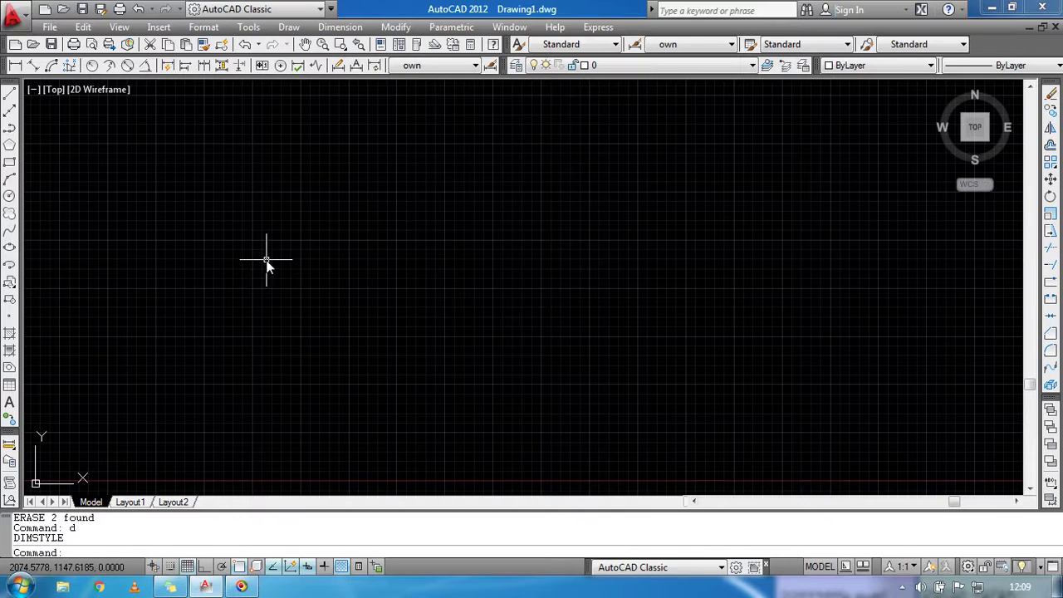
Open the Dimension Style Manager from the dimension commands, then close it again
{"action": "left_click", "coordinate": [340, 28]}
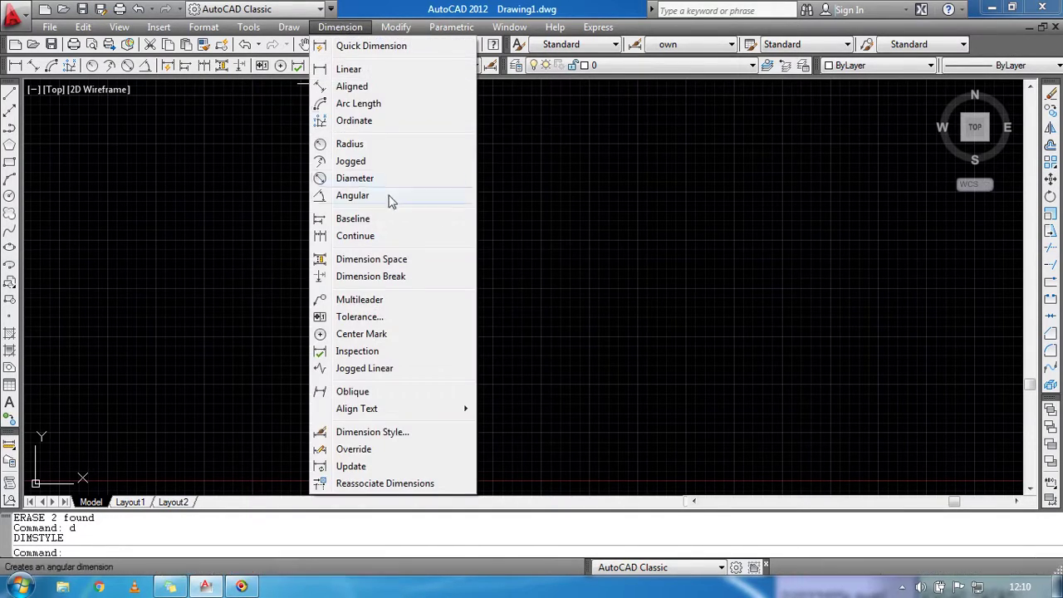
{"action": "left_click", "coordinate": [389, 434]}
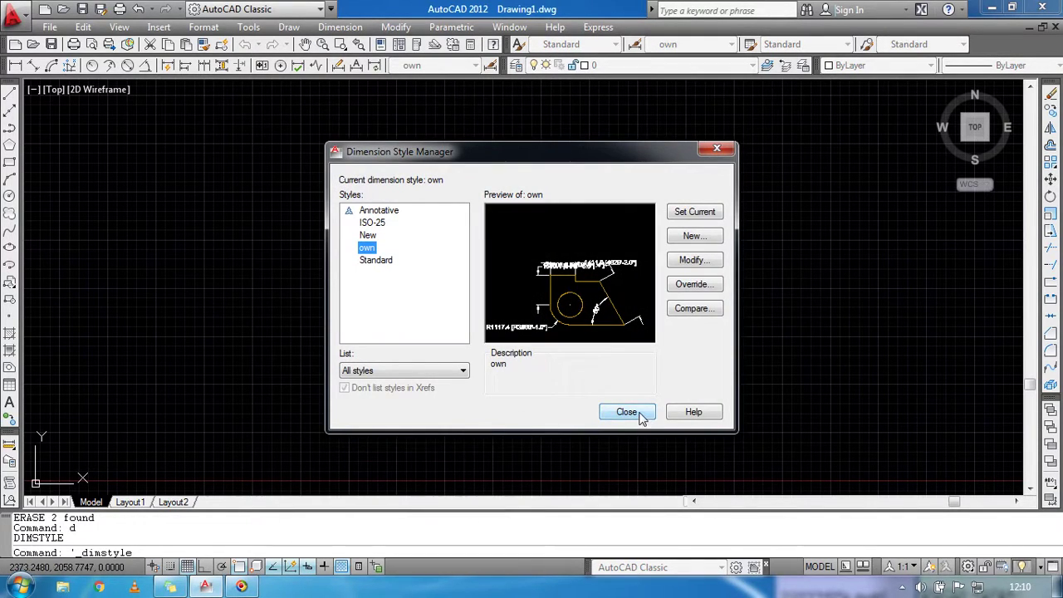
{"action": "left_click", "coordinate": [628, 412]}
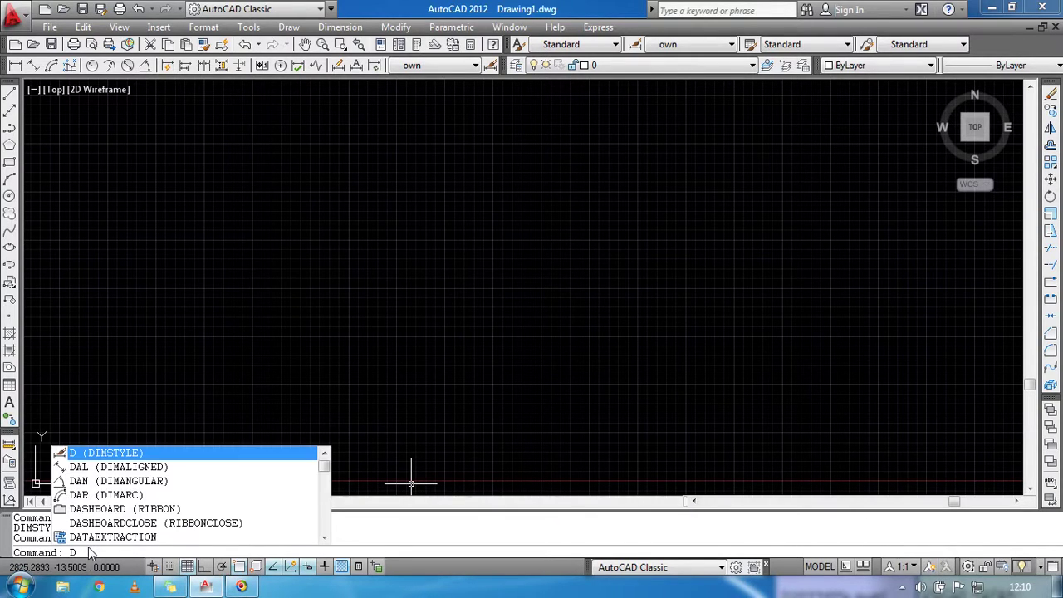
Create a new style 'Copy of Standard', starting from Standard, used for all dimensions
{"action": "left_click", "coordinate": [126, 449]}
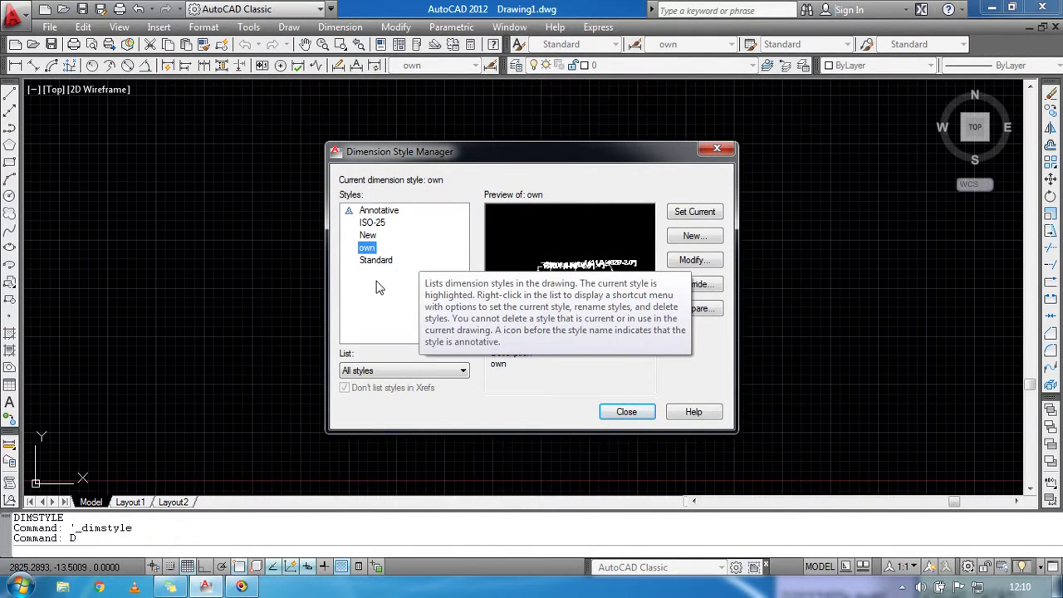
{"action": "left_click", "coordinate": [688, 235]}
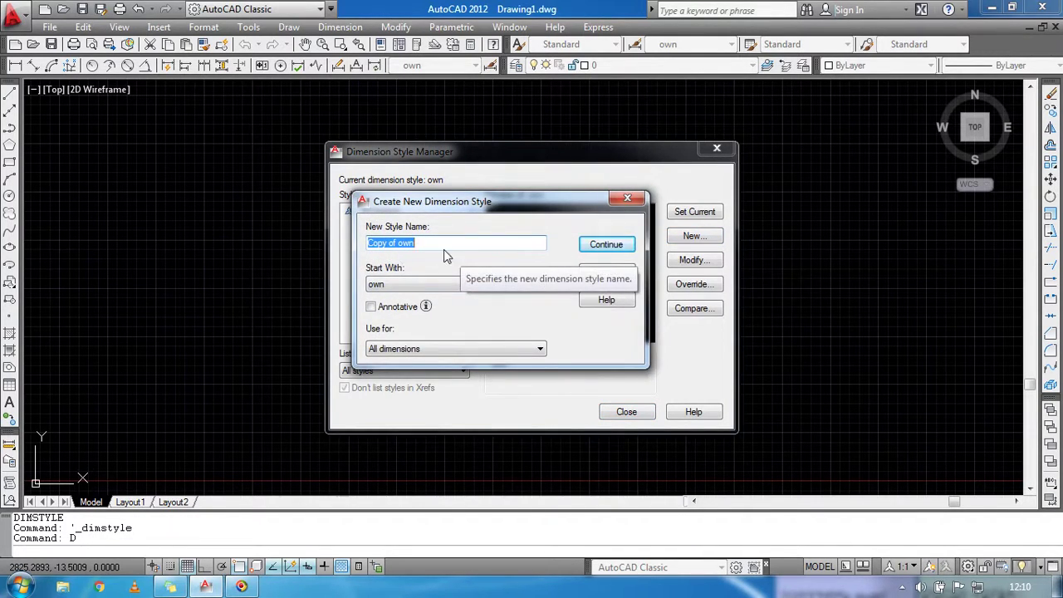
{"action": "left_click", "coordinate": [416, 285]}
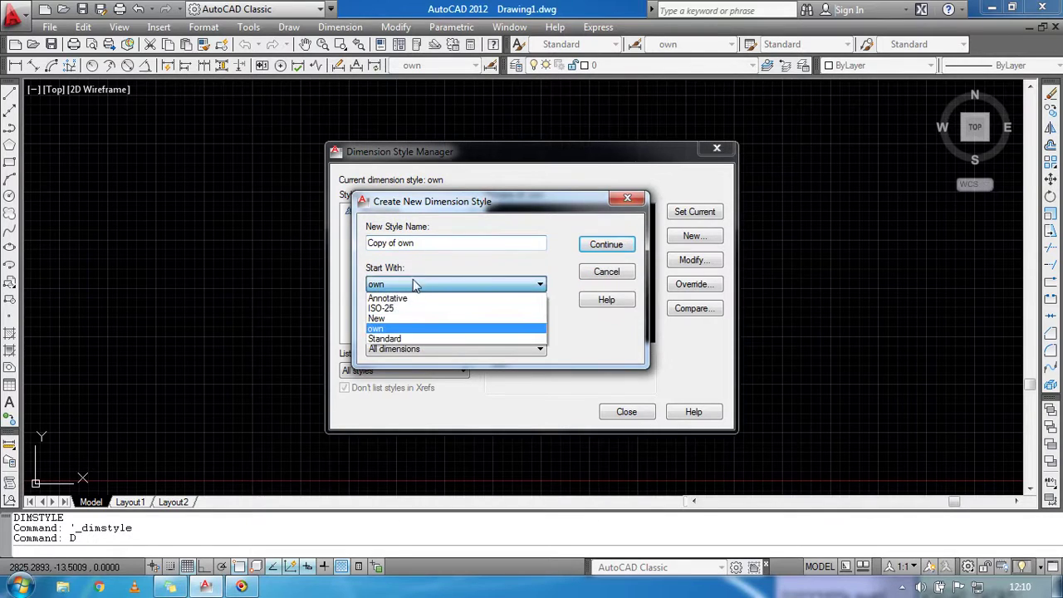
{"action": "left_click", "coordinate": [410, 340]}
{"action": "left_click", "coordinate": [412, 348]}
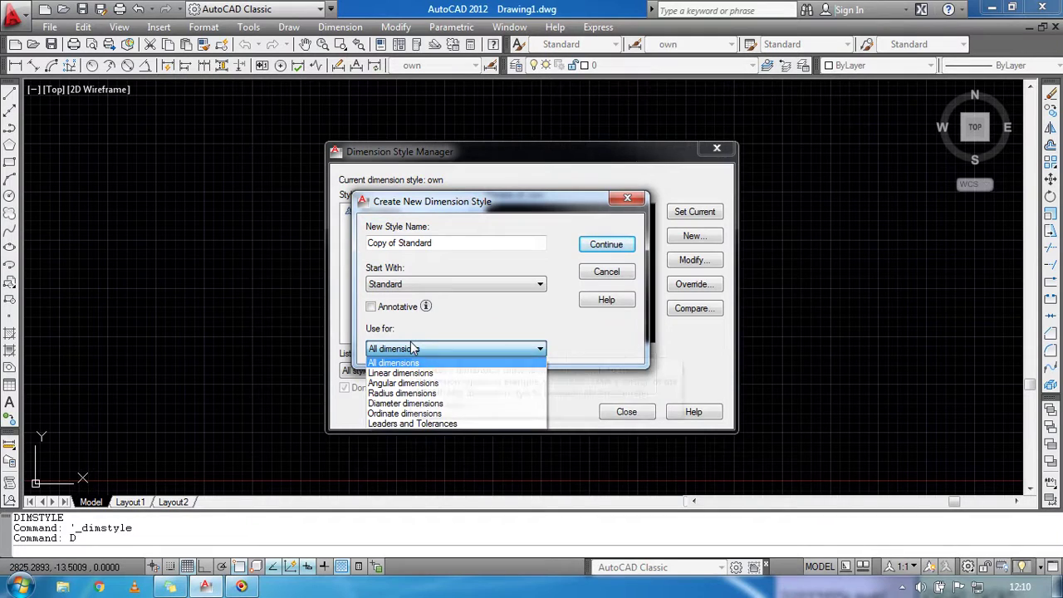
{"action": "left_click", "coordinate": [413, 349]}
{"action": "left_click", "coordinate": [606, 244]}
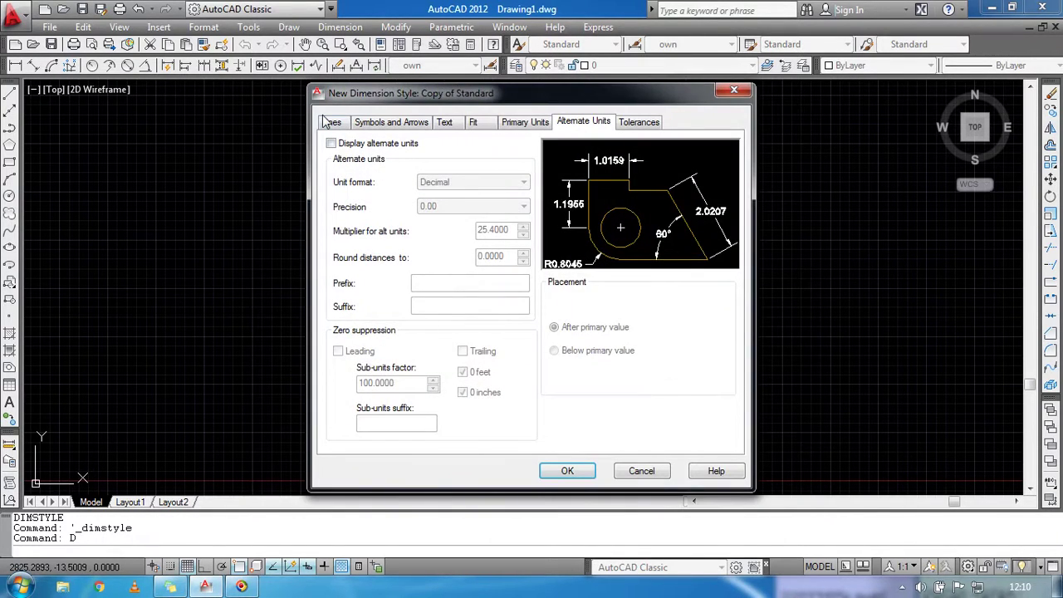
On the Lines tab, try red, green, ByBlock and ByLayer as the dimension line colour
{"action": "left_click", "coordinate": [332, 122]}
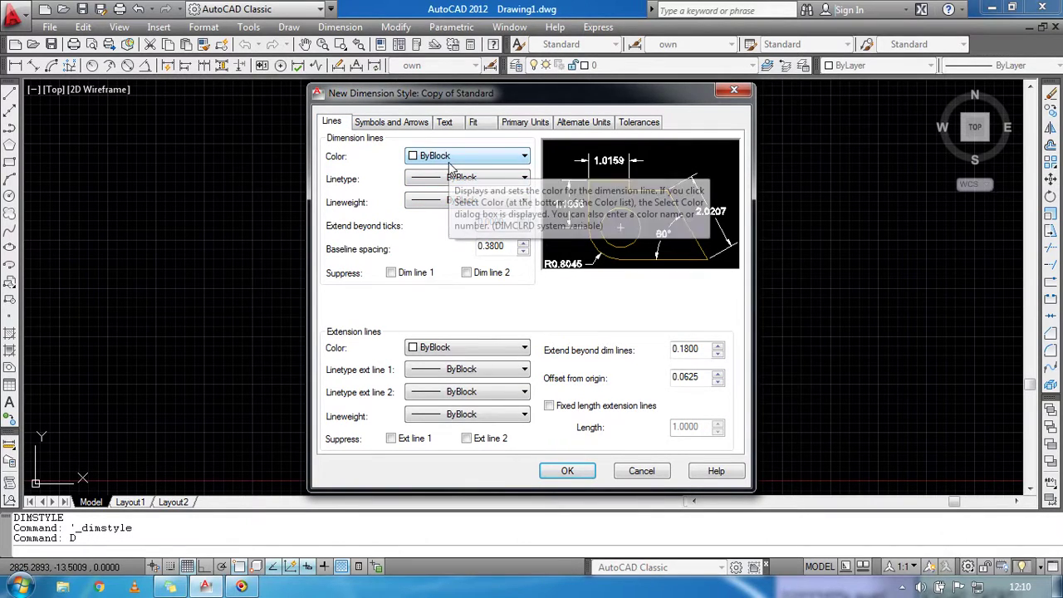
{"action": "left_click", "coordinate": [449, 162]}
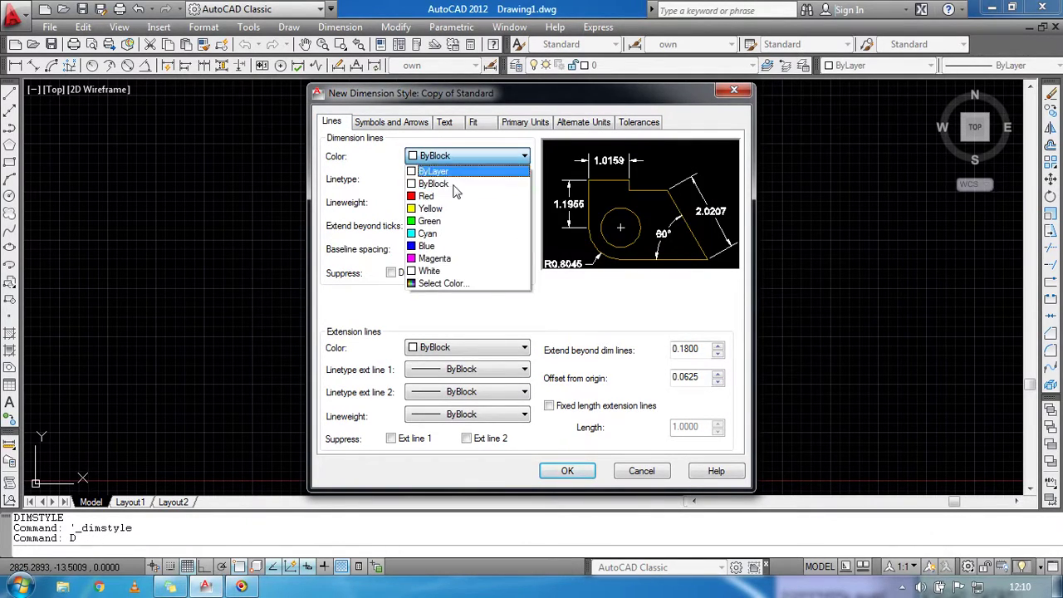
{"action": "left_click", "coordinate": [453, 198]}
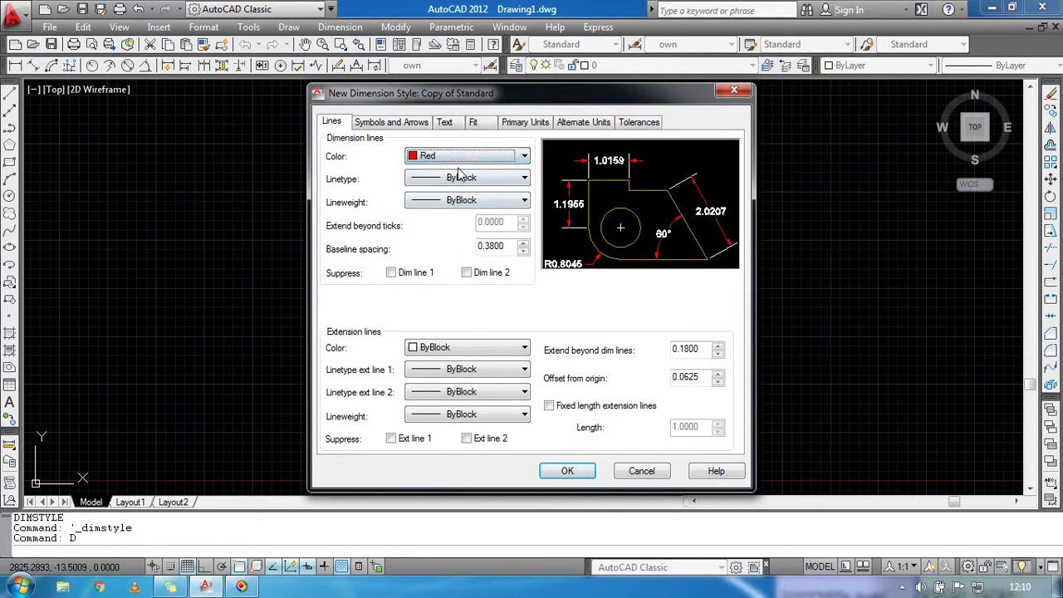
{"action": "left_click", "coordinate": [463, 162]}
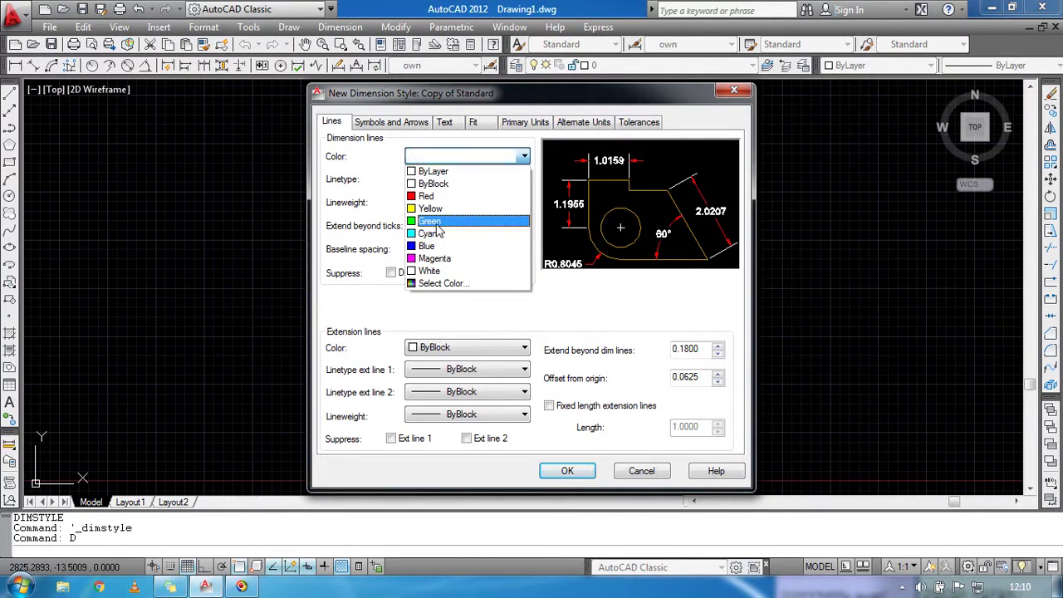
{"action": "left_click", "coordinate": [432, 221]}
{"action": "left_click", "coordinate": [453, 158]}
{"action": "left_click", "coordinate": [447, 184]}
{"action": "left_click", "coordinate": [462, 157]}
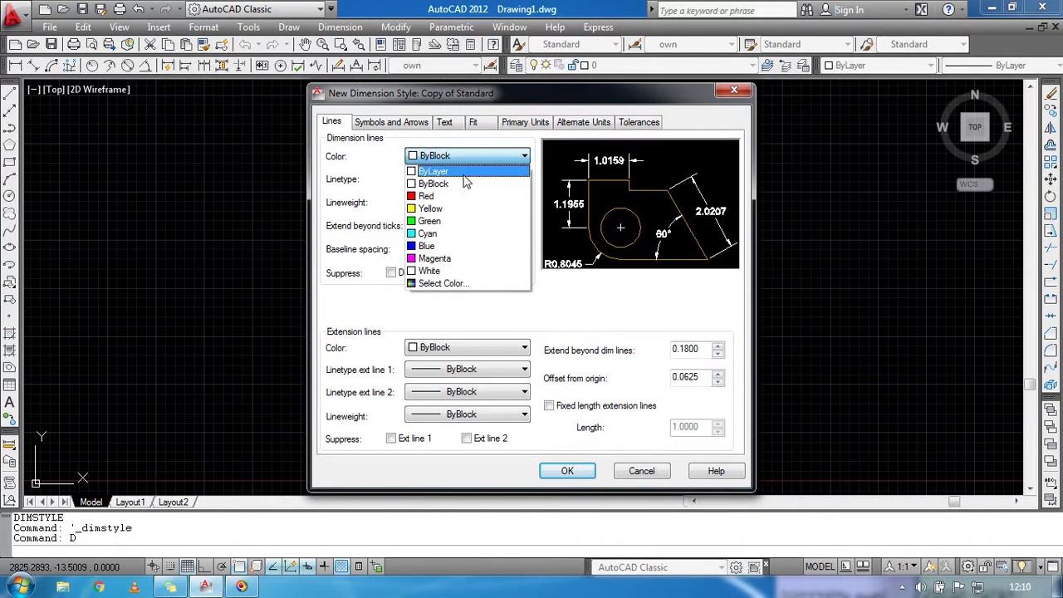
{"action": "left_click", "coordinate": [464, 173]}
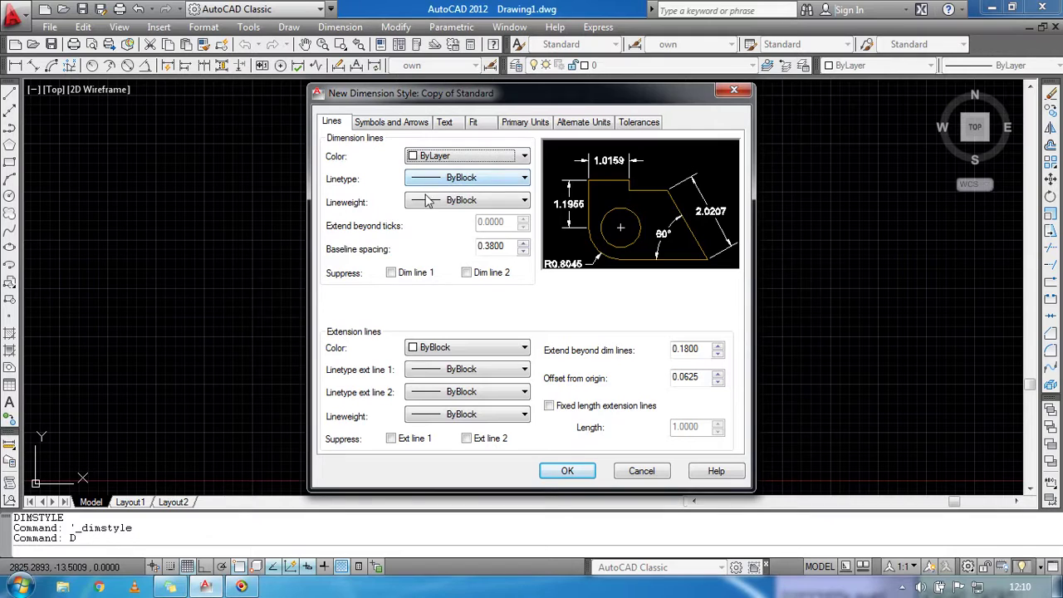
Switch the dimension linetype to ByLayer and back, leaving both linetype and colour at ByBlock
{"action": "left_click", "coordinate": [453, 182]}
{"action": "left_click", "coordinate": [463, 192]}
{"action": "left_click", "coordinate": [465, 181]}
{"action": "left_click", "coordinate": [470, 201]}
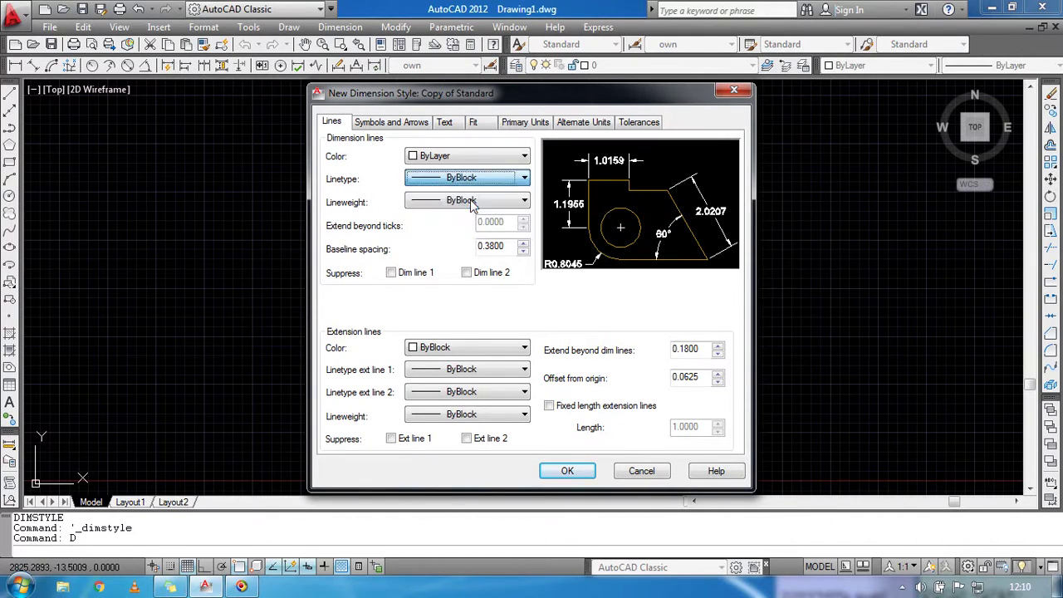
{"action": "left_click", "coordinate": [492, 164]}
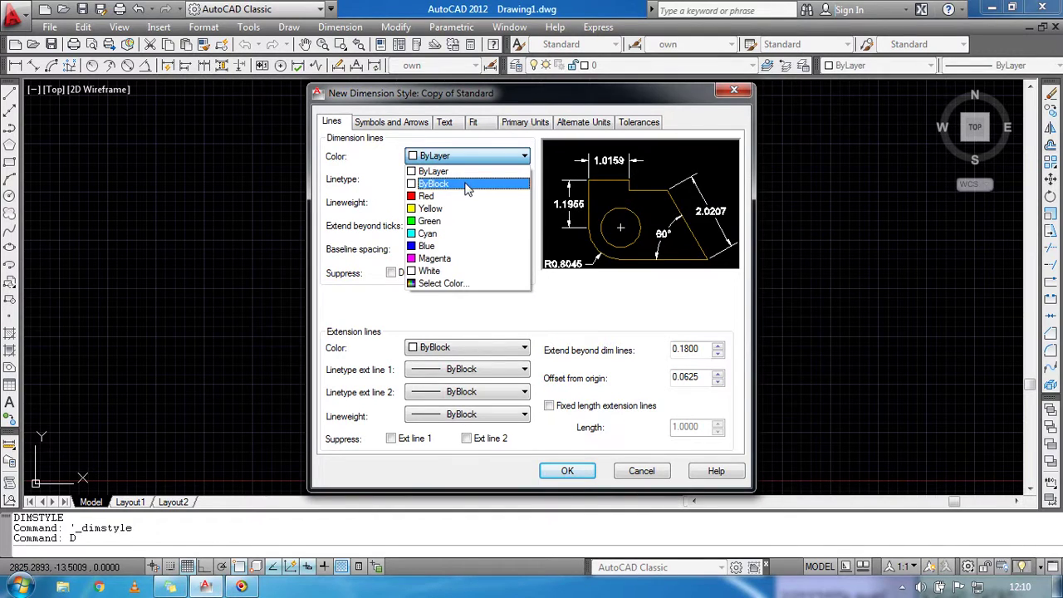
{"action": "left_click", "coordinate": [466, 184]}
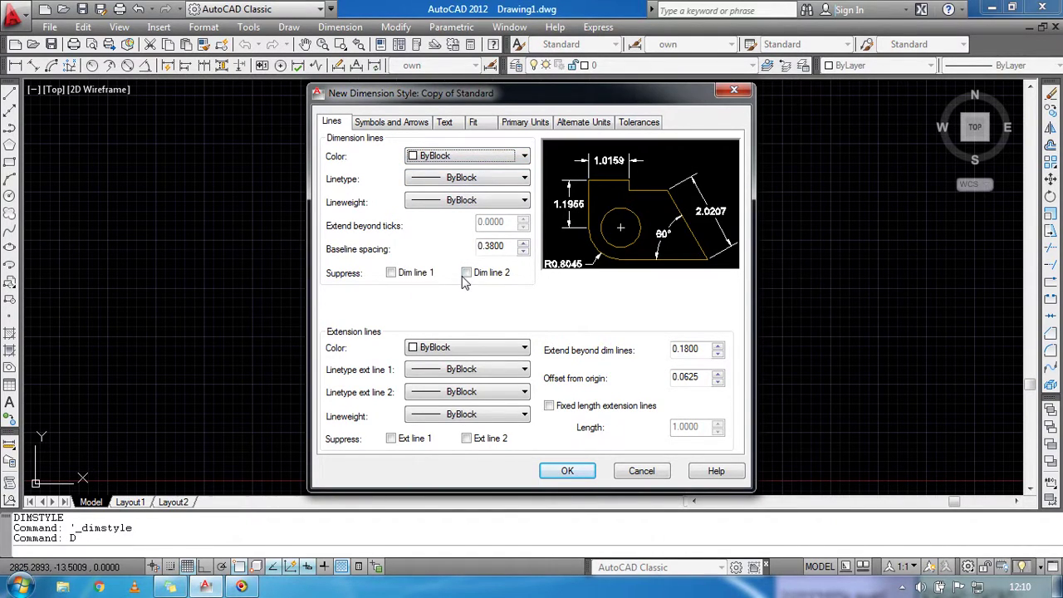
{"action": "mouse_move", "coordinate": [518, 253]}
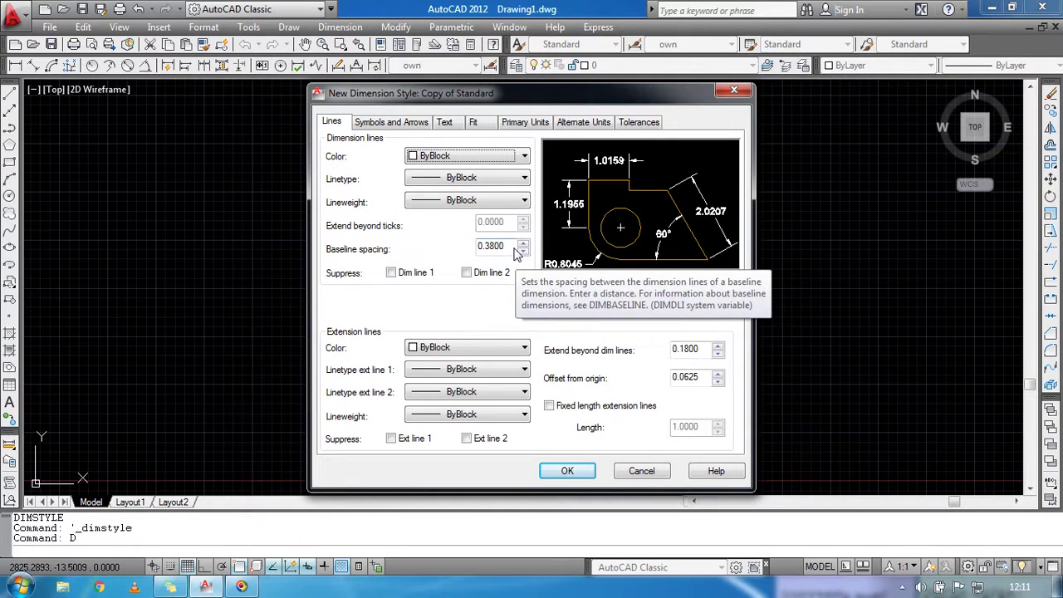
Enter 0.5 for baseline spacing, extend beyond dim lines, and offset from origin
{"action": "double_click", "coordinate": [514, 250]}
{"action": "type", "text": "0.5"}
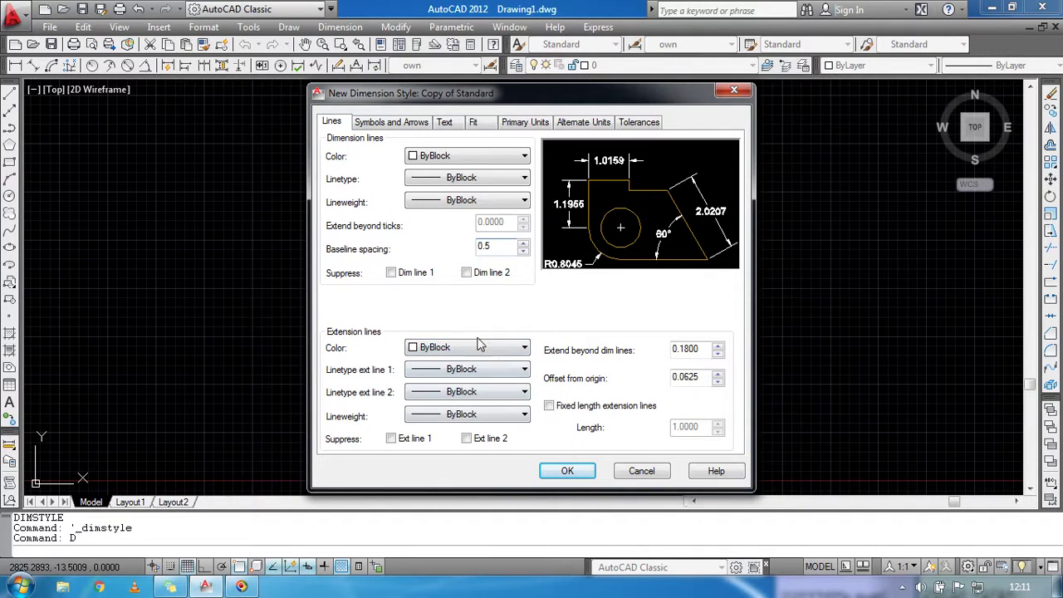
{"action": "double_click", "coordinate": [703, 352]}
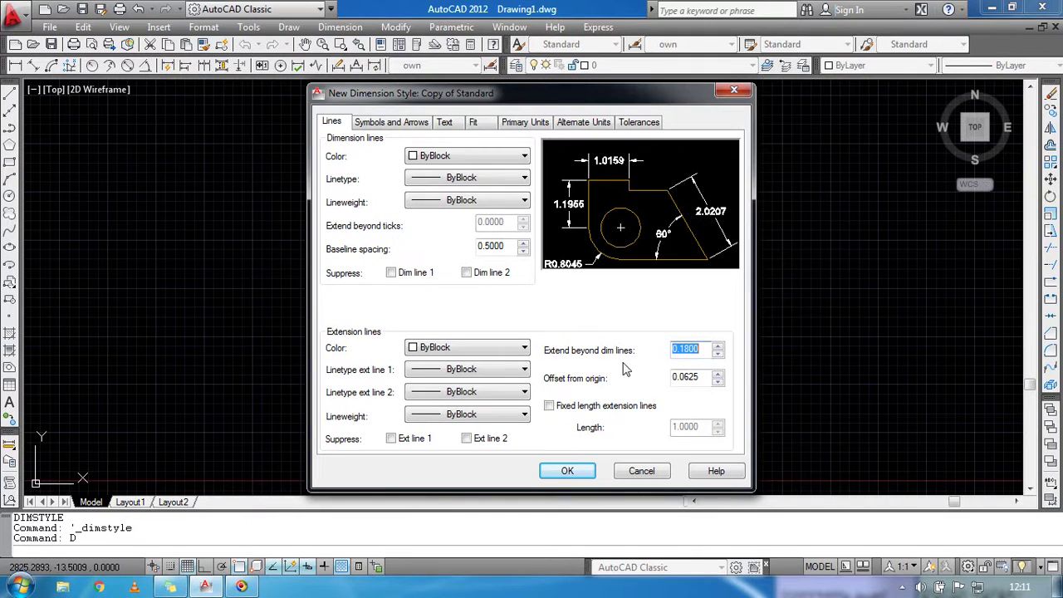
{"action": "type", "text": "0.5"}
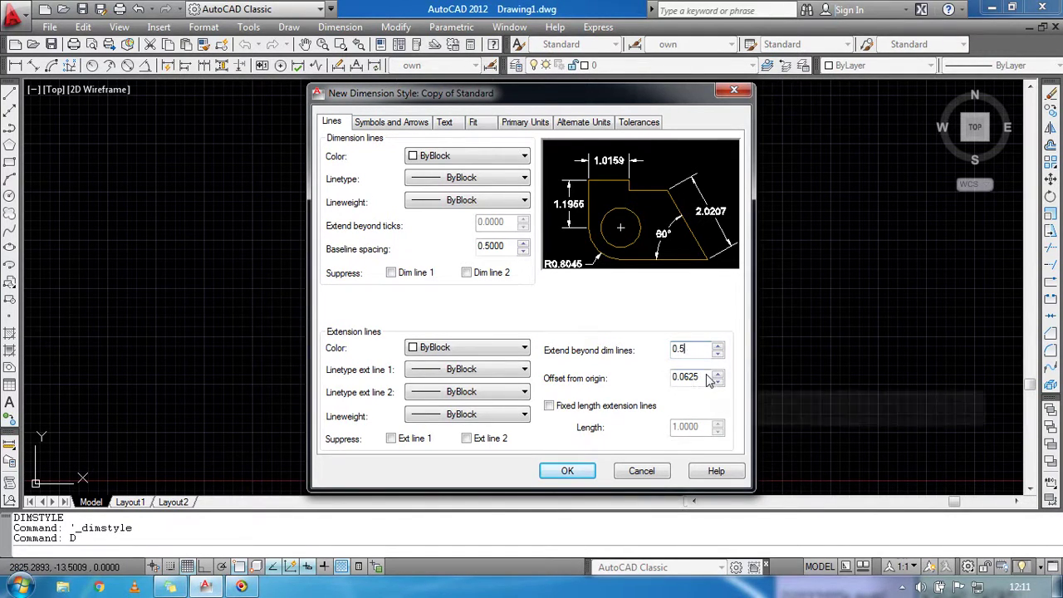
{"action": "double_click", "coordinate": [707, 379]}
{"action": "type", "text": "0."}
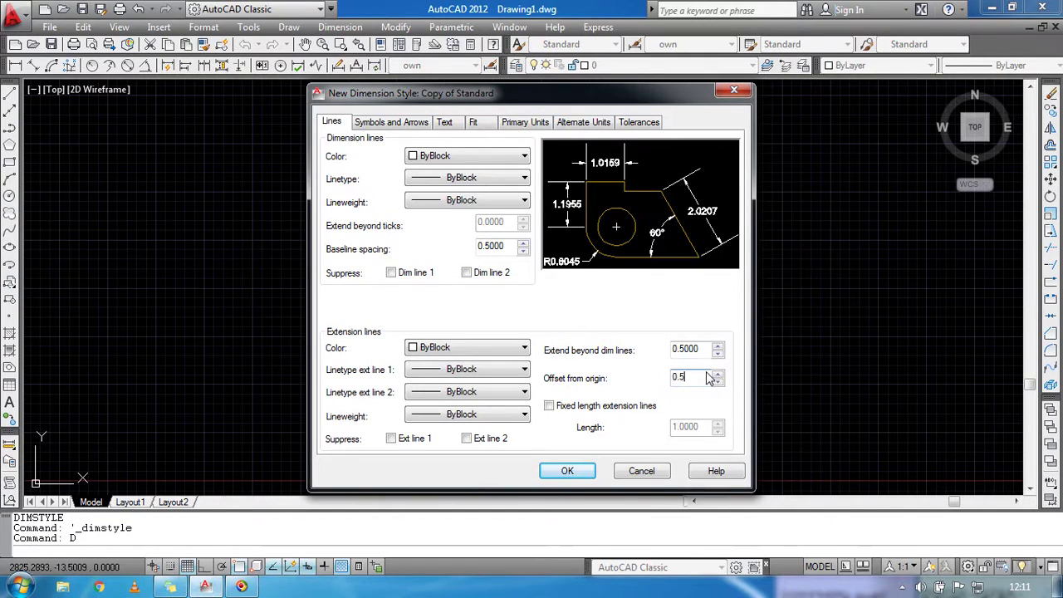
On Symbols and Arrows, set arrow size 2.5, break size 0.5 and jog height factor 0.5
{"action": "left_click", "coordinate": [418, 133]}
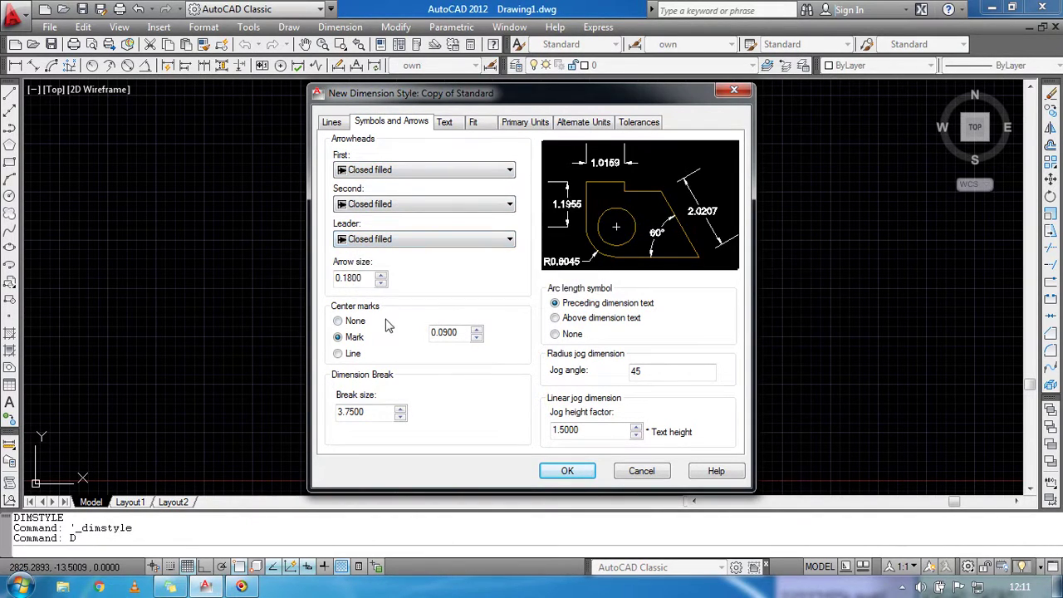
{"action": "double_click", "coordinate": [371, 284]}
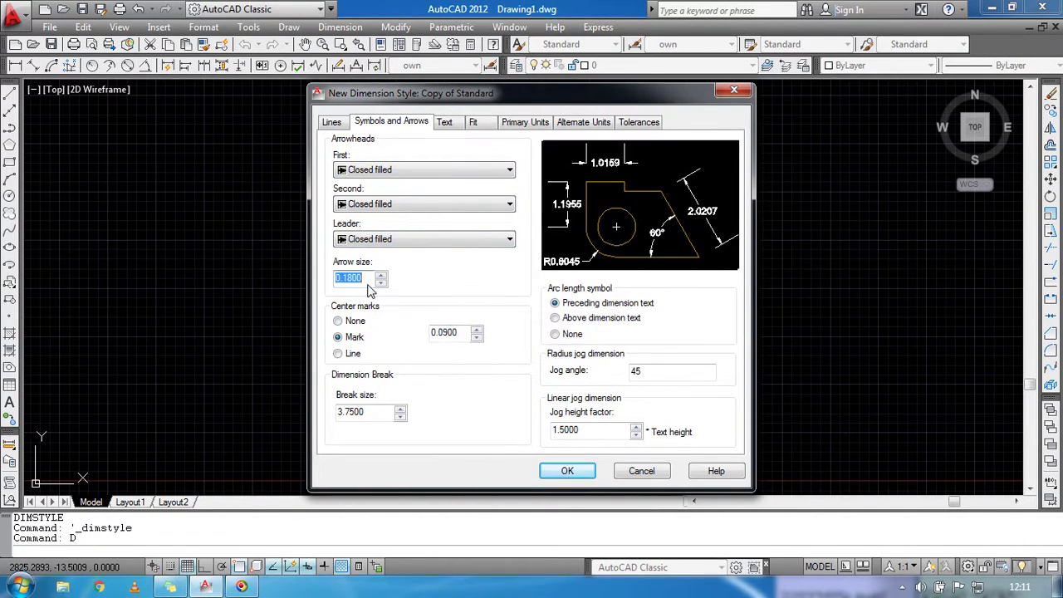
{"action": "type", "text": "2.5"}
{"action": "double_click", "coordinate": [374, 416]}
{"action": "type", "text": "0.5"}
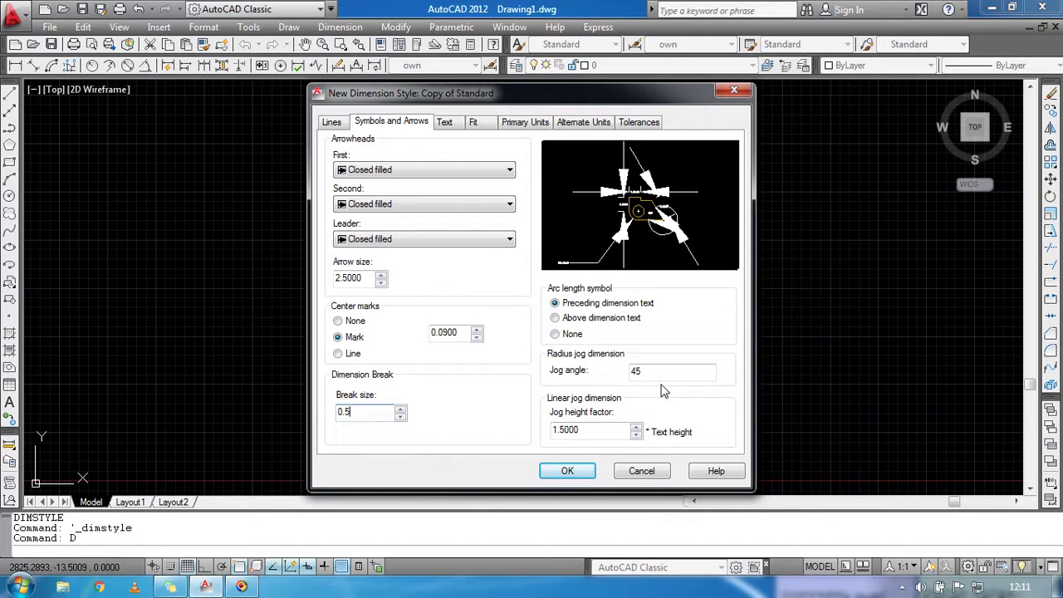
{"action": "double_click", "coordinate": [608, 432]}
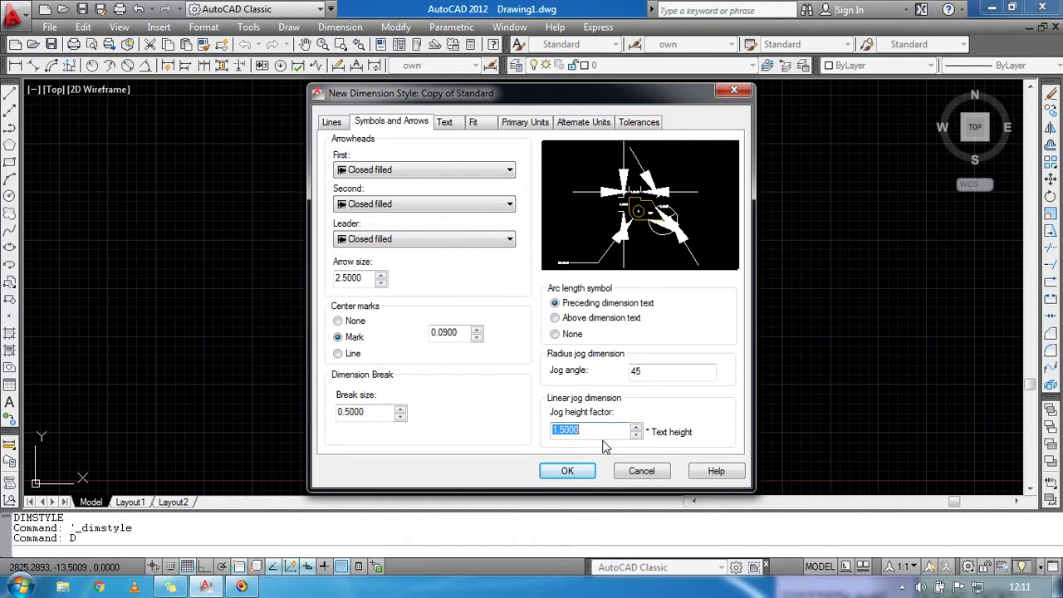
{"action": "type", "text": "0.5"}
{"action": "left_click", "coordinate": [445, 123]}
Keep the Standard text style, look at its Arial Regular font, then cancel the Text Style dialog
{"action": "left_click", "coordinate": [466, 164]}
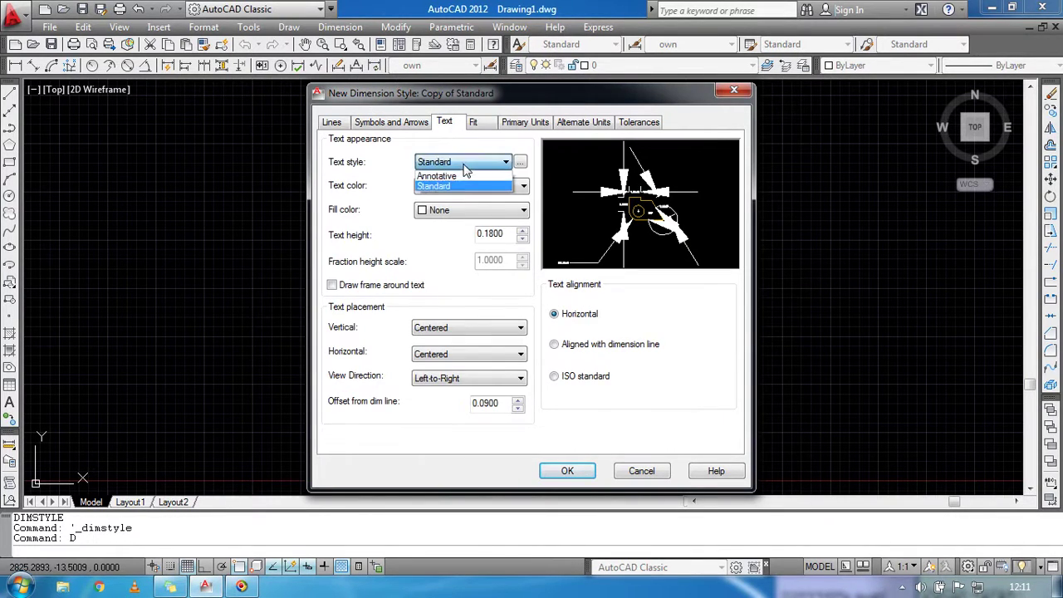
{"action": "left_click", "coordinate": [466, 168]}
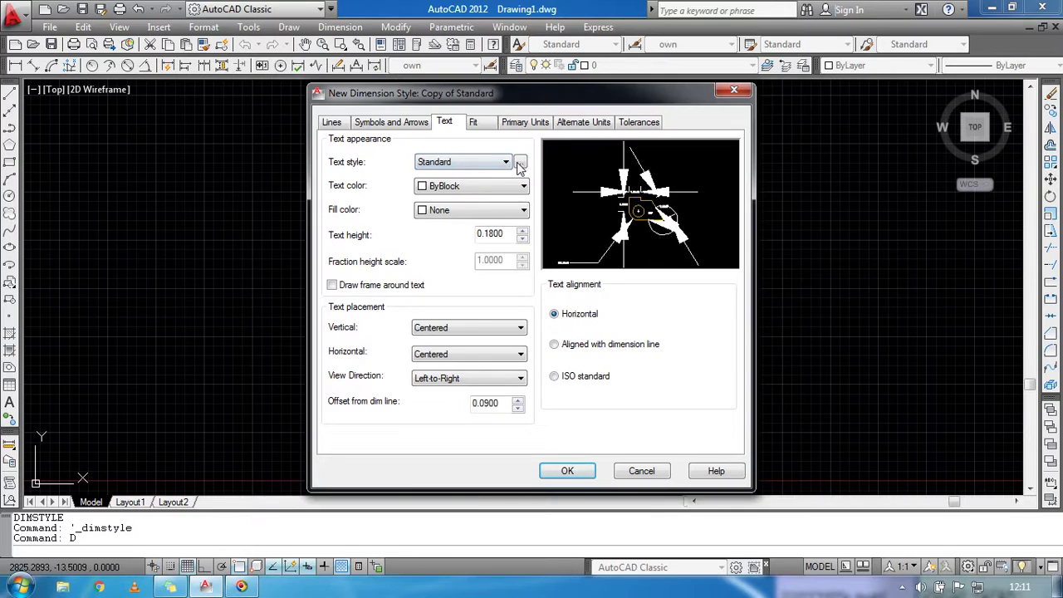
{"action": "left_click", "coordinate": [520, 162]}
{"action": "left_click", "coordinate": [508, 218]}
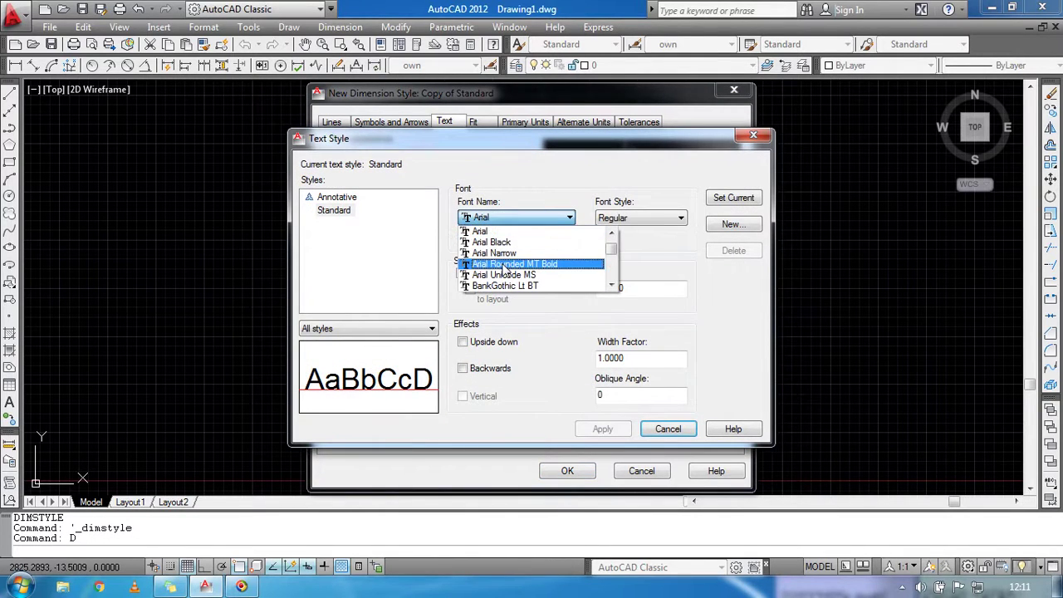
{"action": "left_click", "coordinate": [529, 231]}
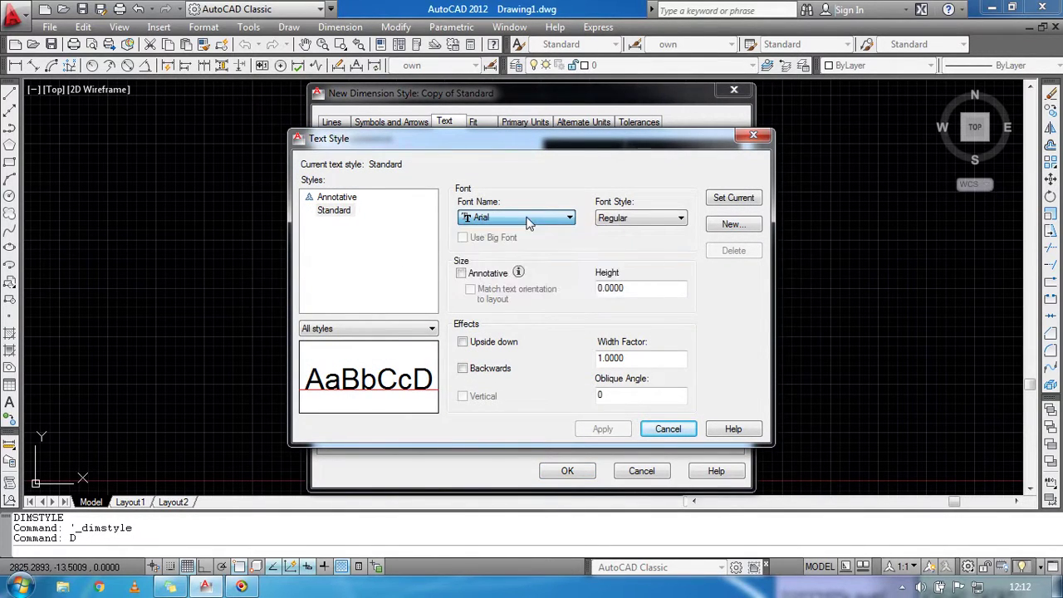
{"action": "left_click", "coordinate": [653, 218]}
{"action": "left_click", "coordinate": [652, 218]}
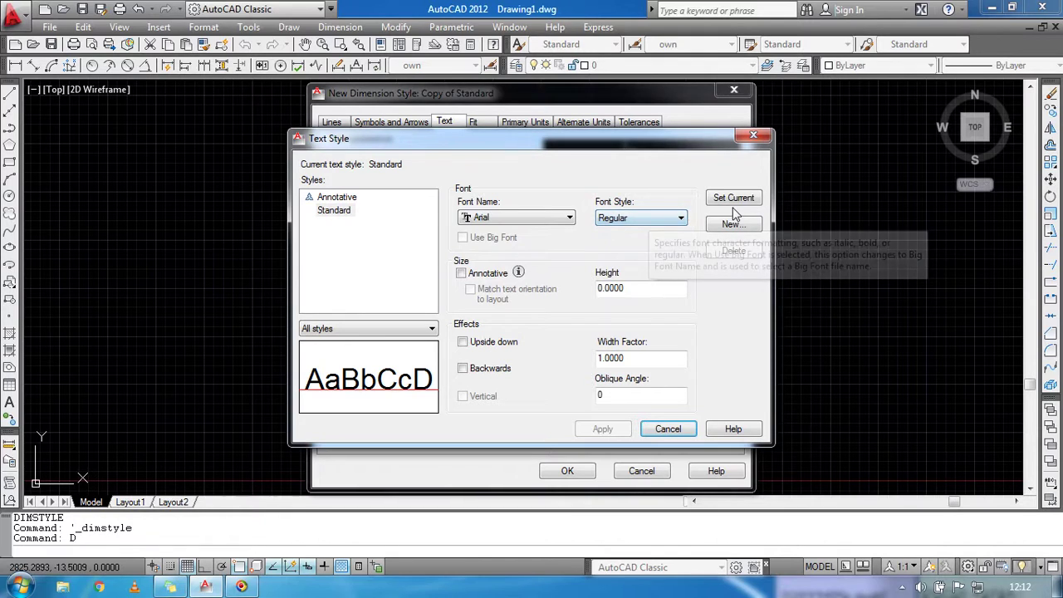
{"action": "left_click", "coordinate": [676, 436]}
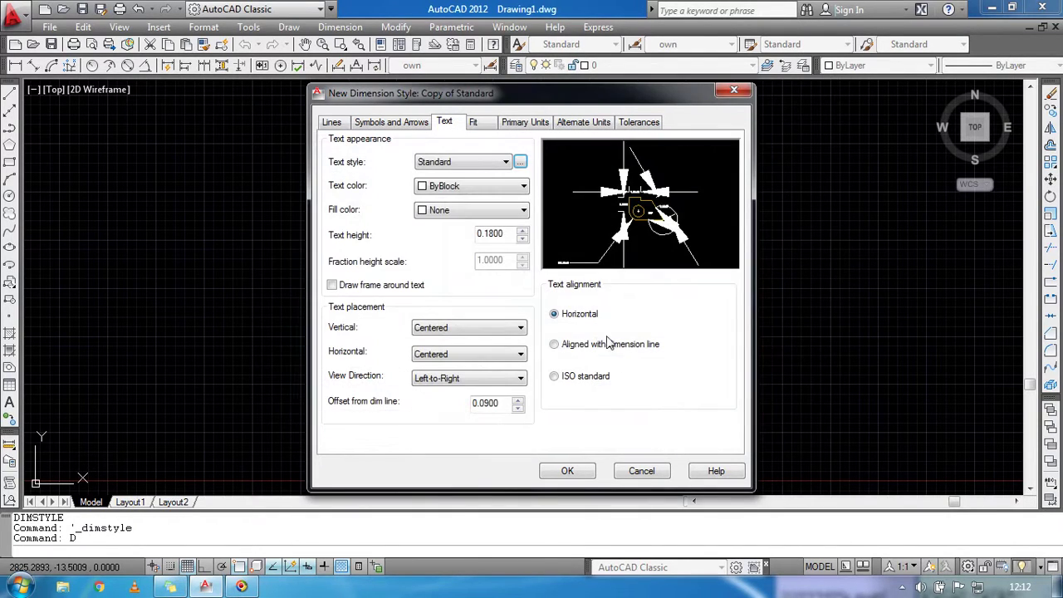
Set text height 2.5 and offset from dimension line 0.5, with ISO standard alignment
{"action": "double_click", "coordinate": [515, 236]}
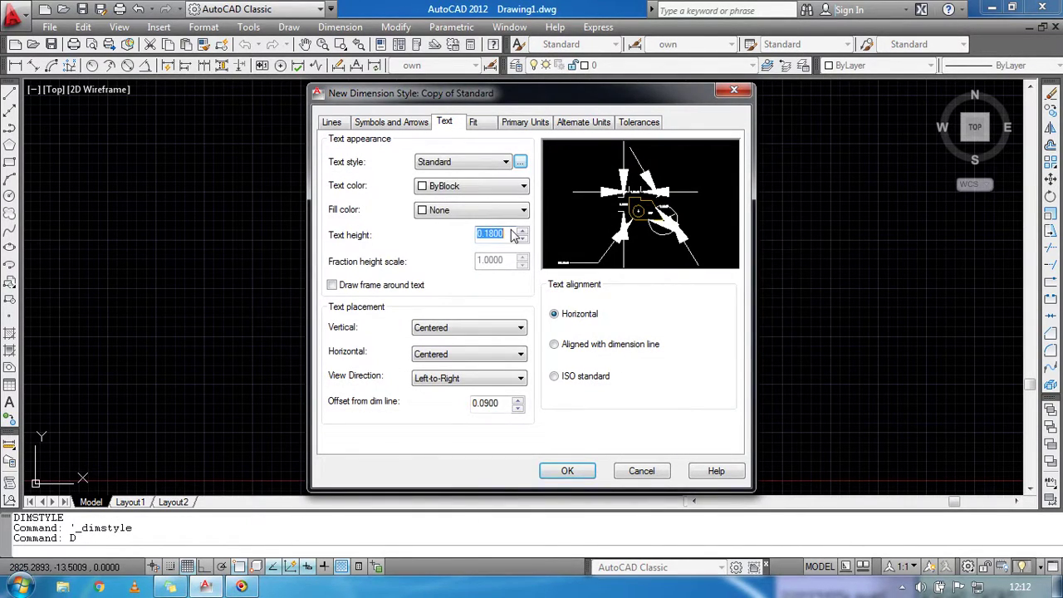
{"action": "type", "text": "2"}
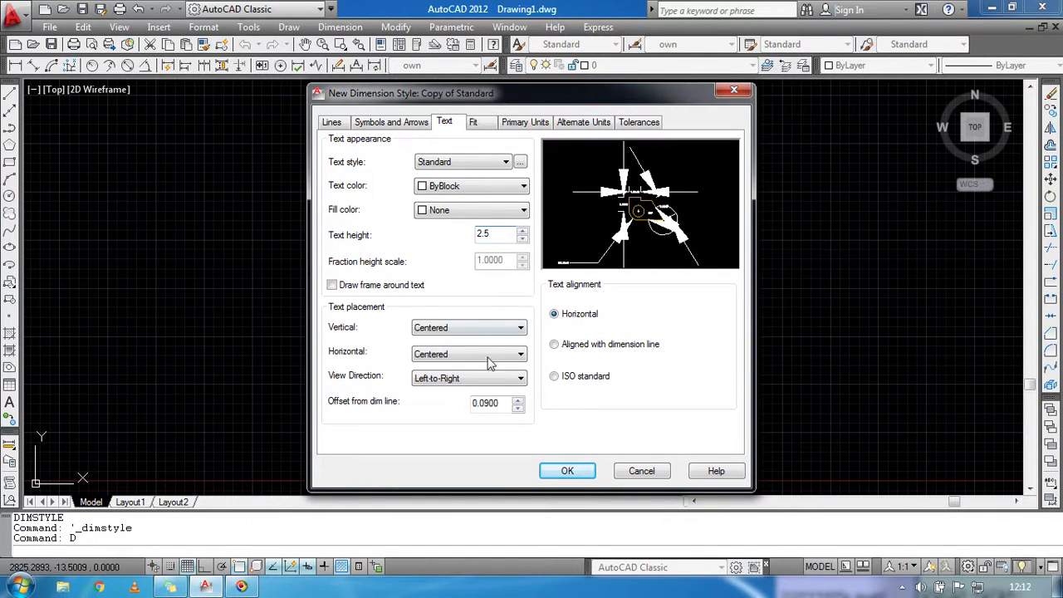
{"action": "type", "text": ".5"}
{"action": "double_click", "coordinate": [503, 406]}
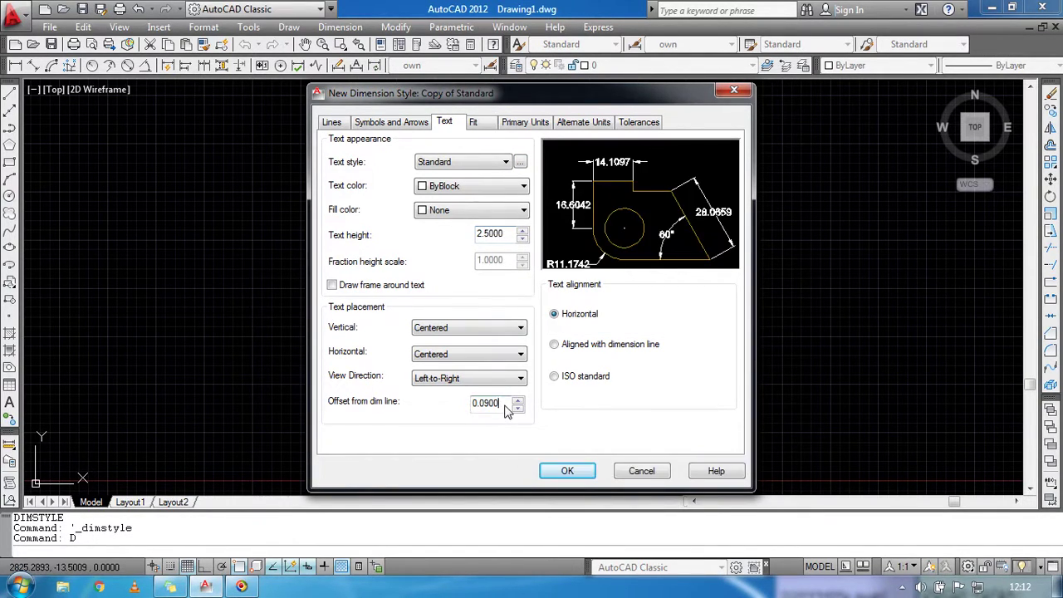
{"action": "type", "text": "0.5"}
{"action": "left_click", "coordinate": [600, 379]}
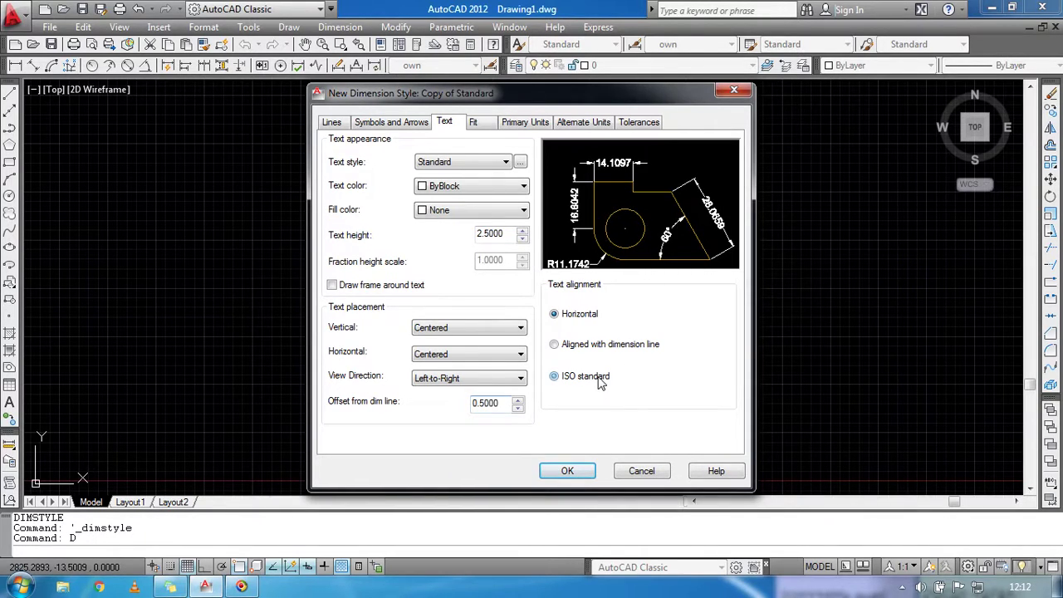
On the Fit tab, move both text and arrows outside and use an overall scale of 100
{"action": "left_click", "coordinate": [476, 125]}
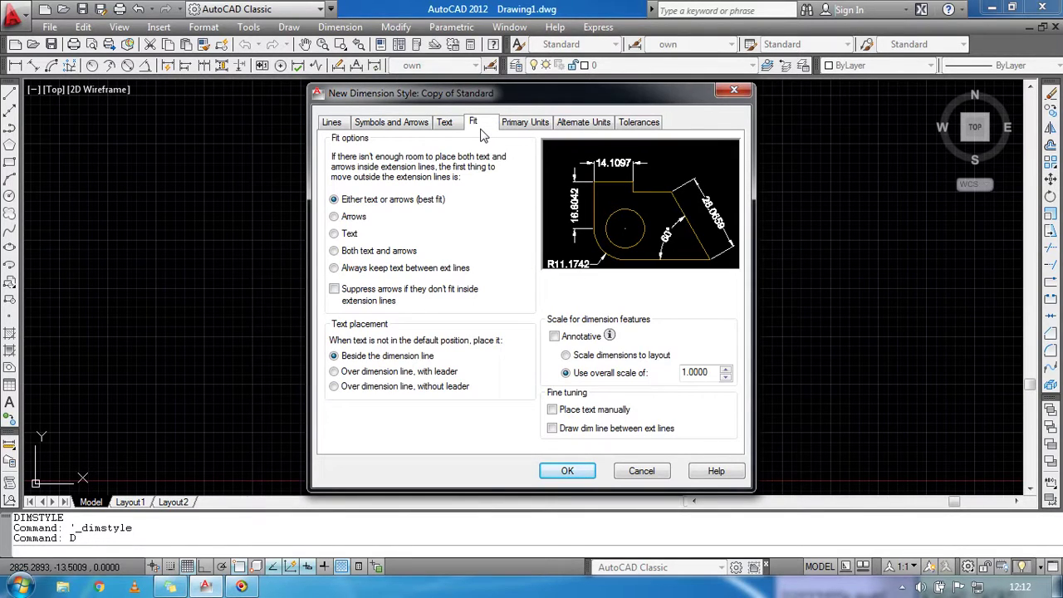
{"action": "left_click", "coordinate": [389, 256]}
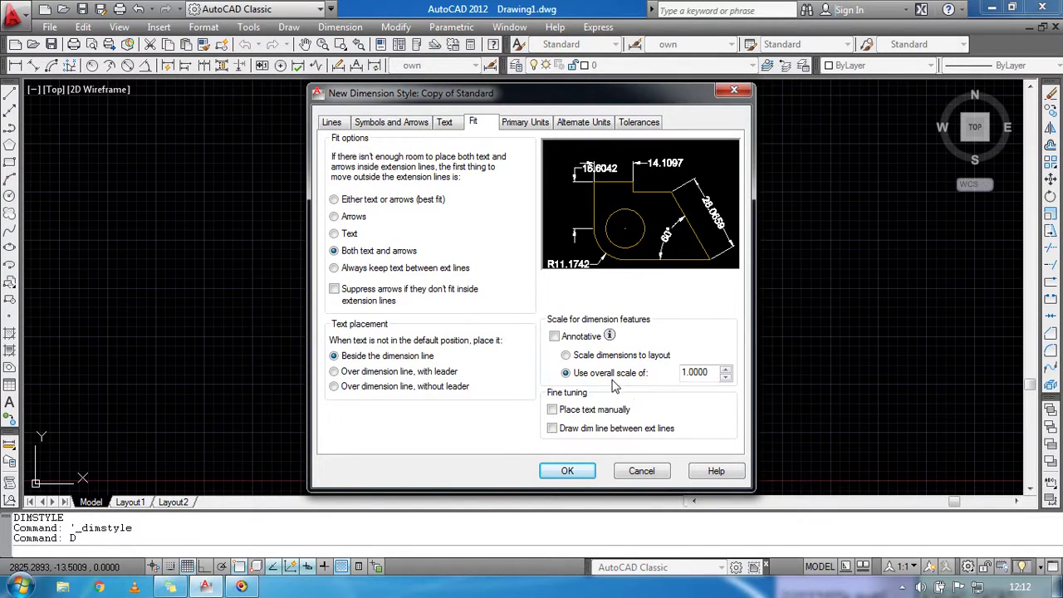
{"action": "double_click", "coordinate": [706, 374]}
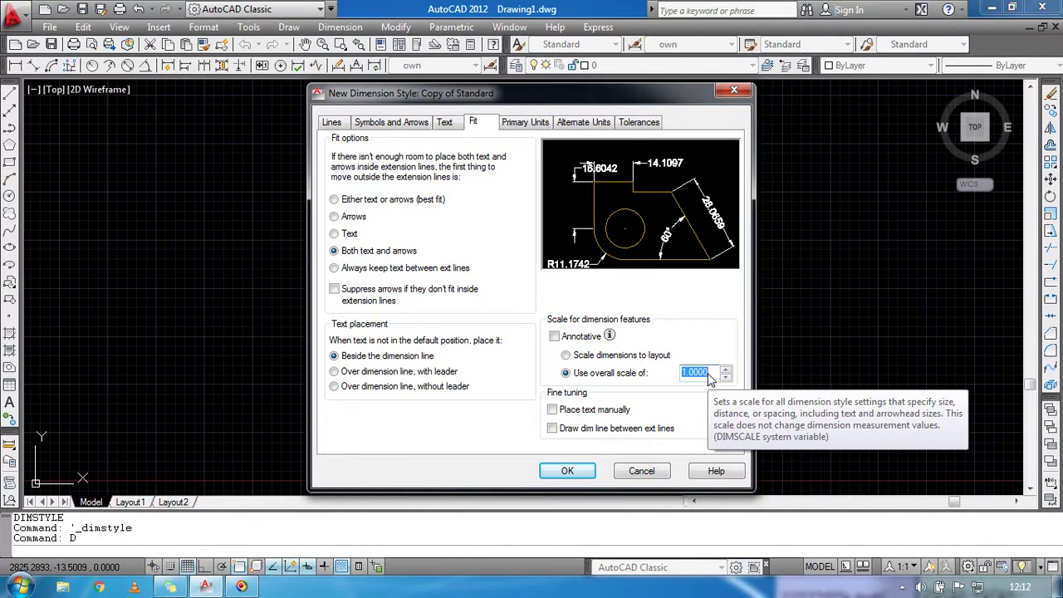
{"action": "type", "text": "1"}
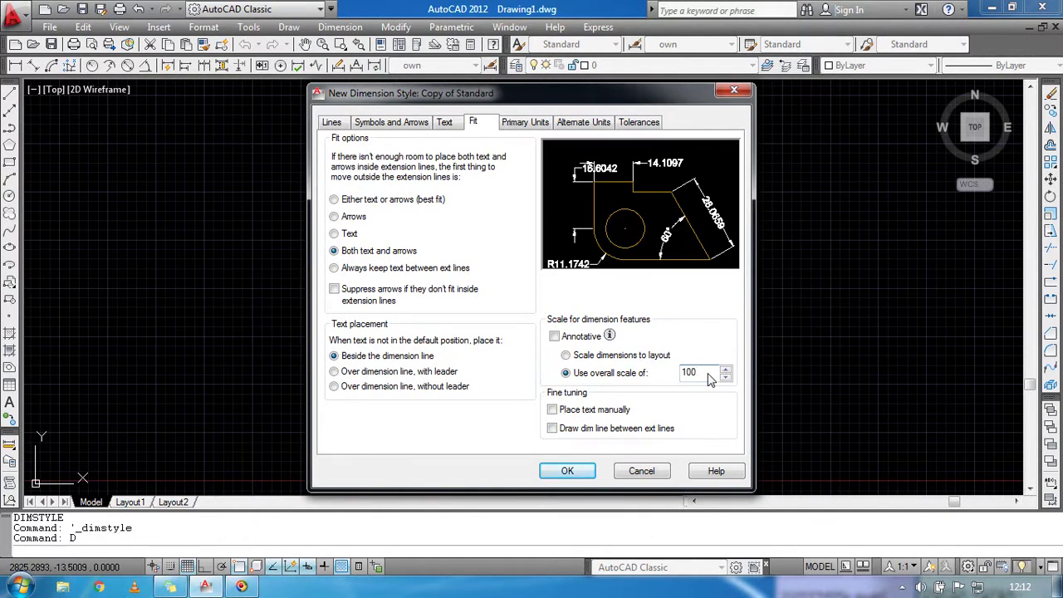
Keep primary units Decimal after trying Engineering, and set precision to 0.0 instead of 0.00
{"action": "left_click", "coordinate": [504, 126]}
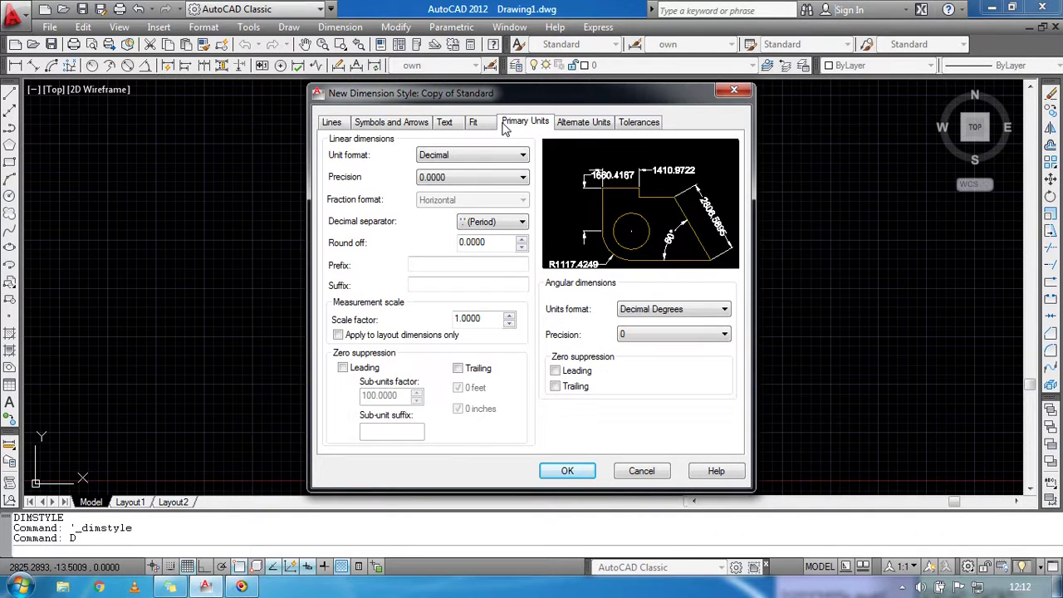
{"action": "left_click", "coordinate": [483, 158]}
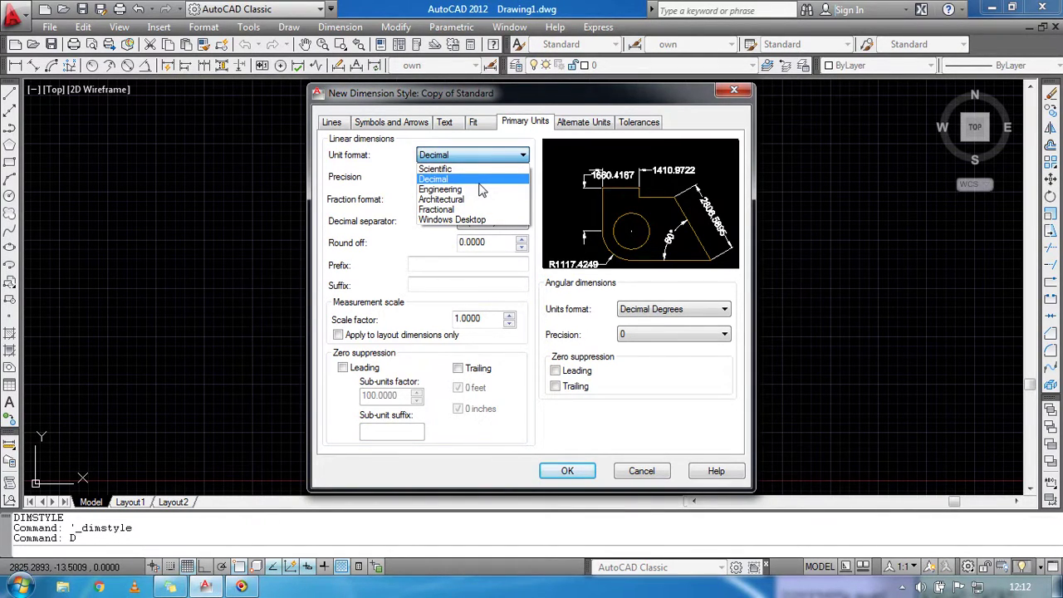
{"action": "left_click", "coordinate": [480, 190]}
{"action": "left_click", "coordinate": [479, 158]}
{"action": "left_click", "coordinate": [478, 181]}
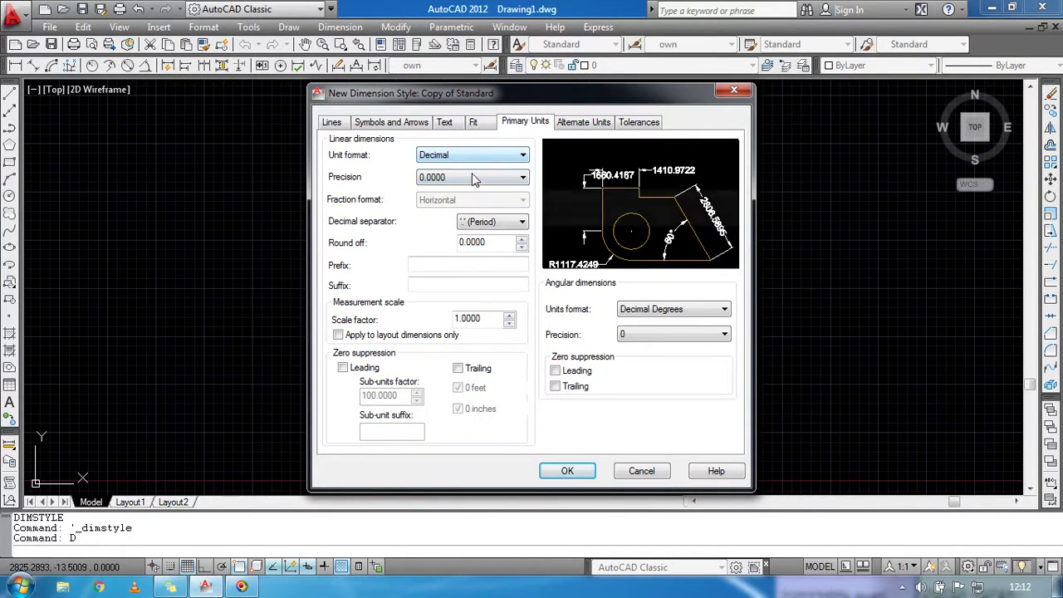
{"action": "left_click", "coordinate": [475, 177]}
{"action": "left_click", "coordinate": [472, 212]}
{"action": "left_click", "coordinate": [469, 177]}
{"action": "left_click", "coordinate": [467, 202]}
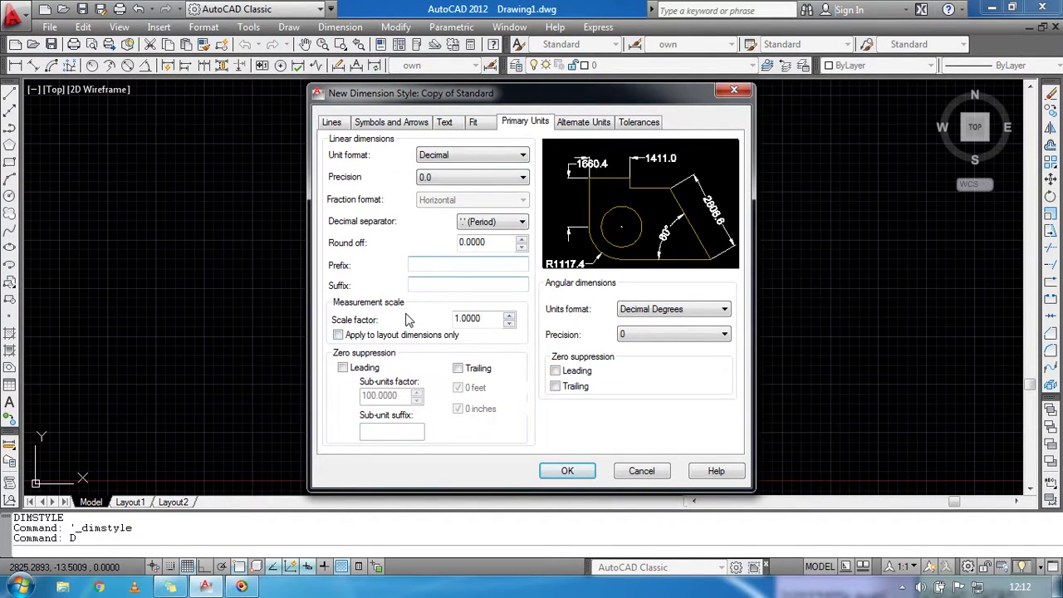
{"action": "mouse_move", "coordinate": [478, 337]}
{"action": "left_click", "coordinate": [573, 129]}
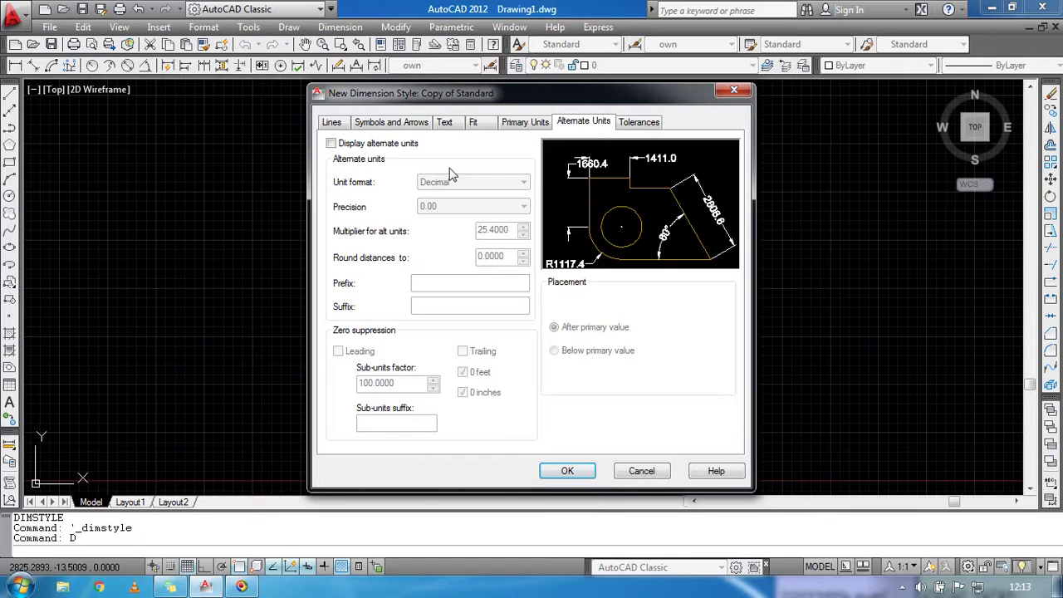
Turn on alternate units in Engineering format with 0'-0" precision
{"action": "left_click", "coordinate": [332, 144]}
{"action": "left_click", "coordinate": [523, 123]}
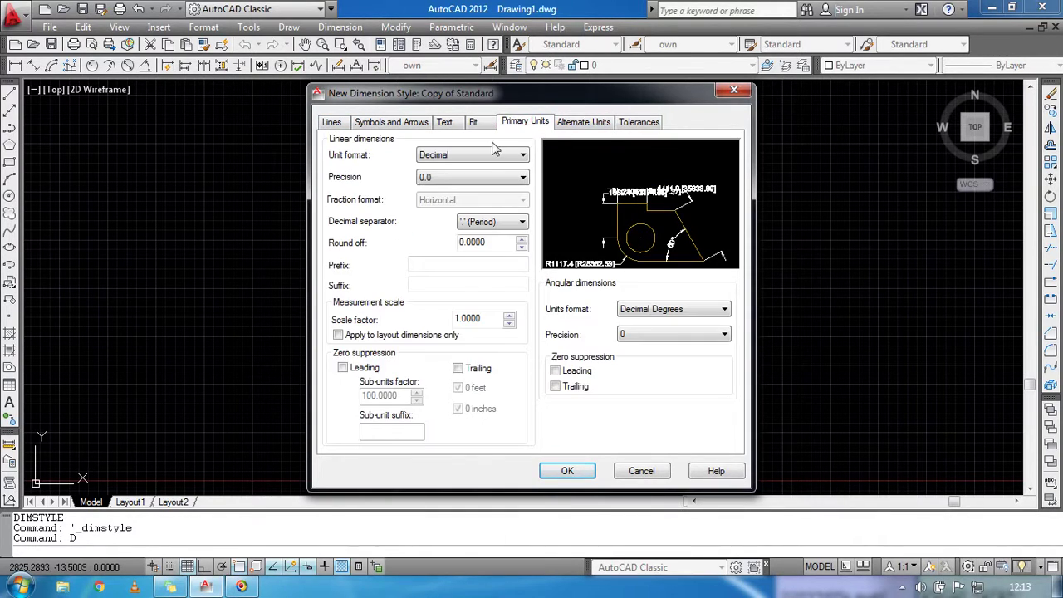
{"action": "left_click", "coordinate": [581, 122]}
{"action": "left_click", "coordinate": [483, 183]}
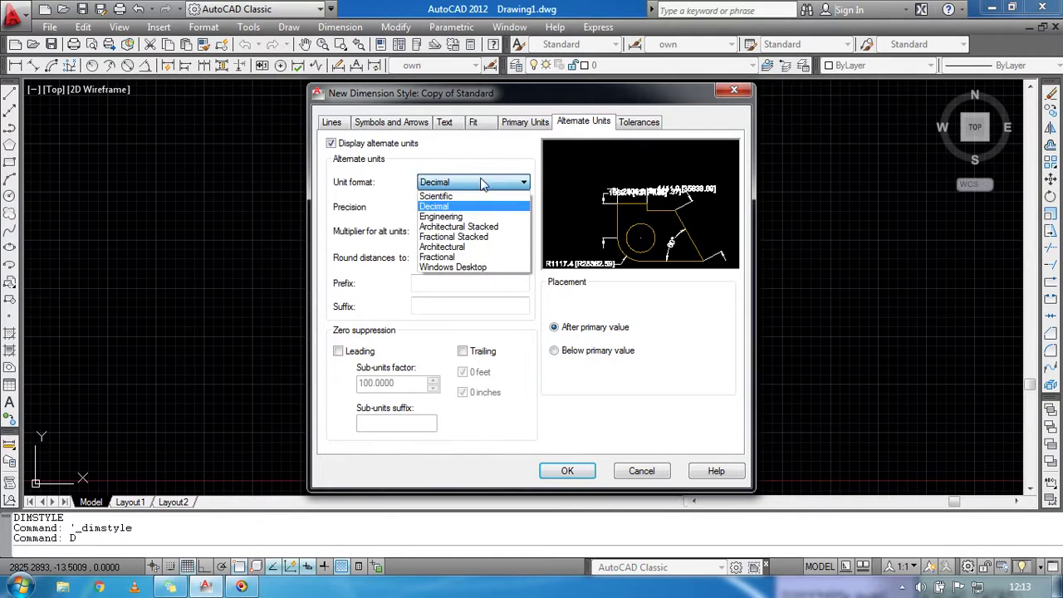
{"action": "left_click", "coordinate": [485, 216]}
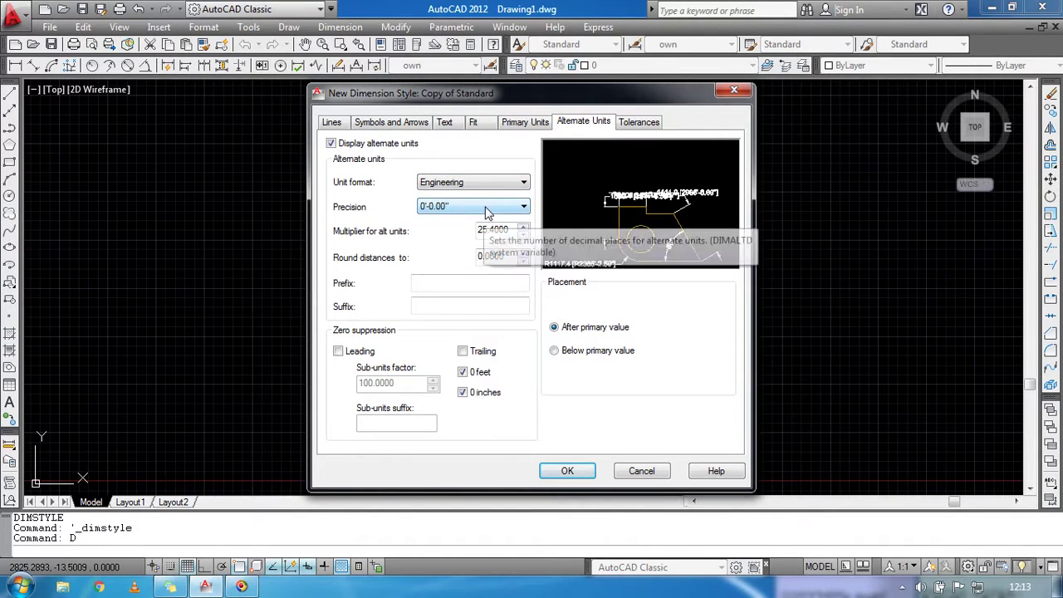
{"action": "left_click", "coordinate": [487, 213]}
{"action": "left_click", "coordinate": [480, 238]}
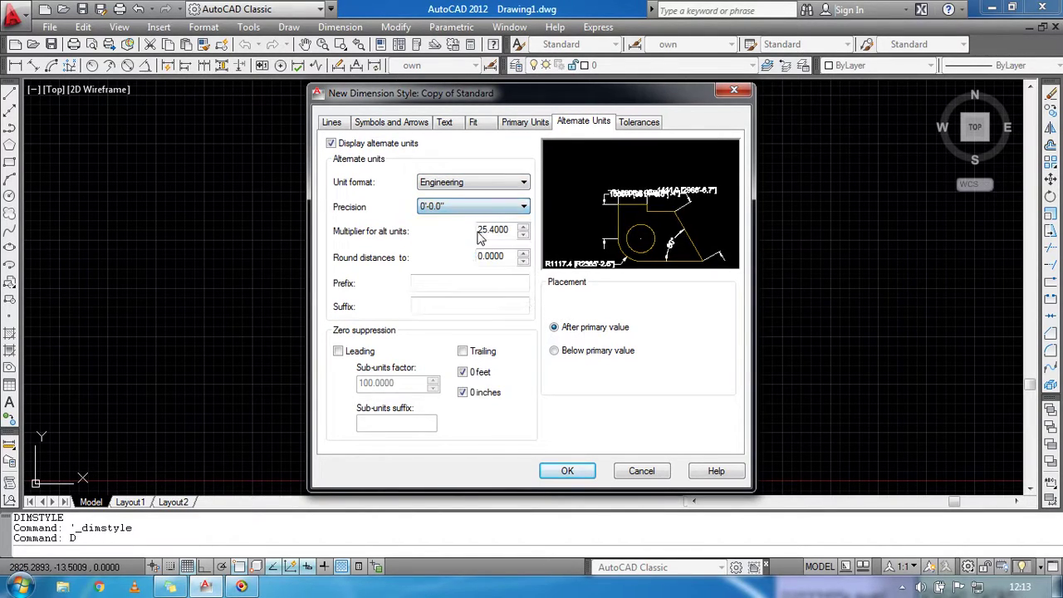
{"action": "left_click", "coordinate": [492, 208]}
{"action": "left_click", "coordinate": [488, 223]}
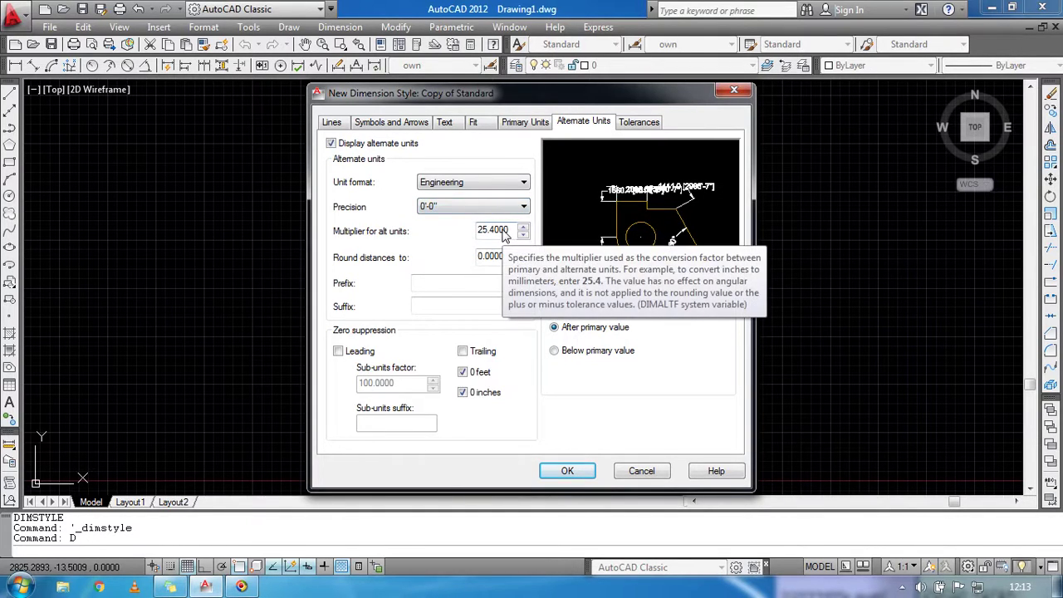
Set the alternate units multiplier to 39.37 and save the style
{"action": "double_click", "coordinate": [500, 231]}
{"action": "type", "text": "39.37"}
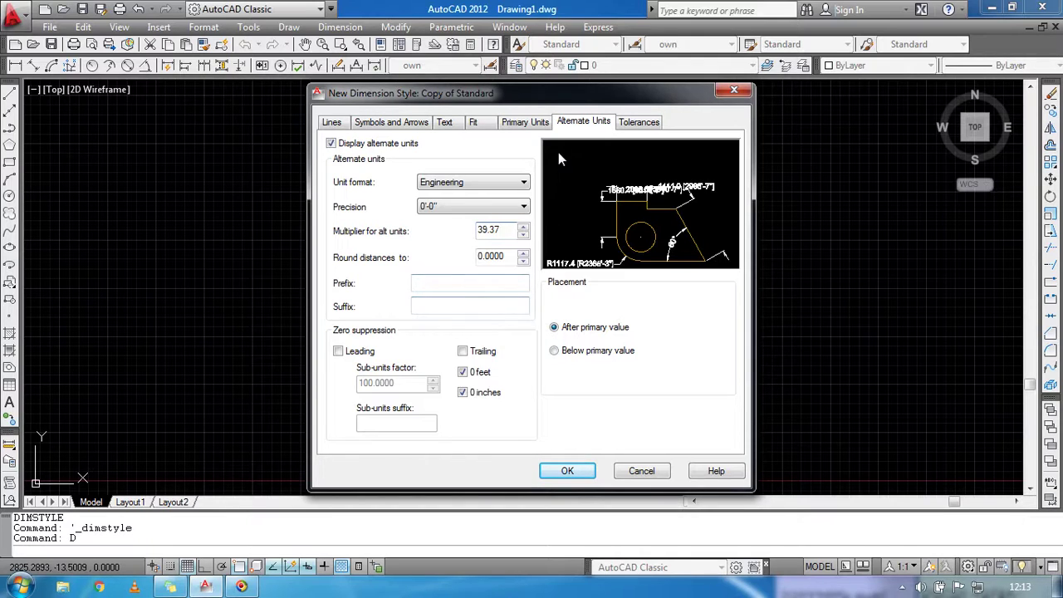
{"action": "left_click", "coordinate": [565, 474]}
With Copy of Standard current and Ortho on, draw a horizontal line from left to right
{"action": "left_click", "coordinate": [627, 413]}
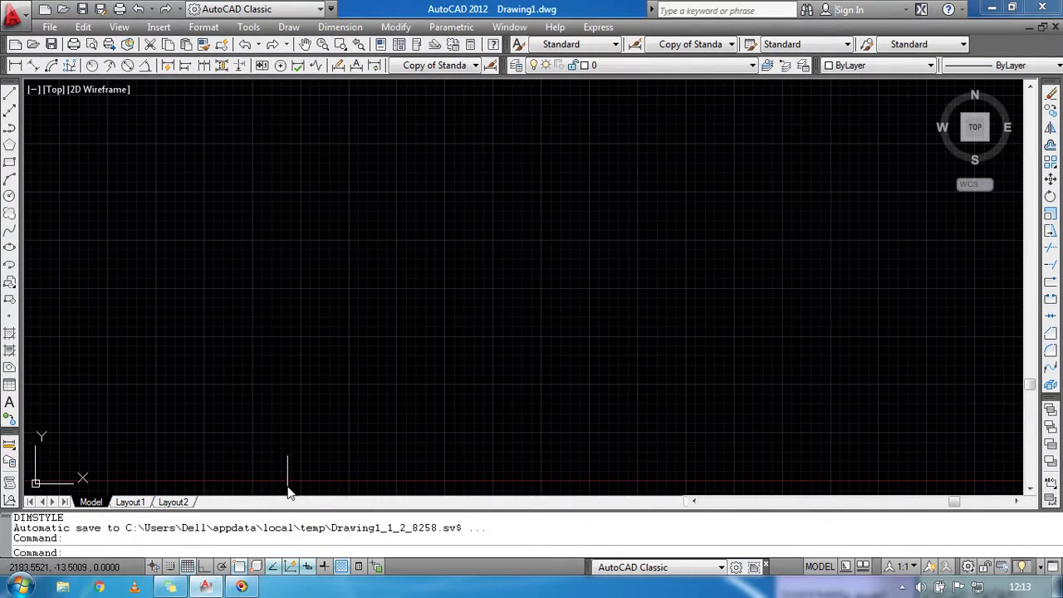
{"action": "left_click", "coordinate": [203, 567]}
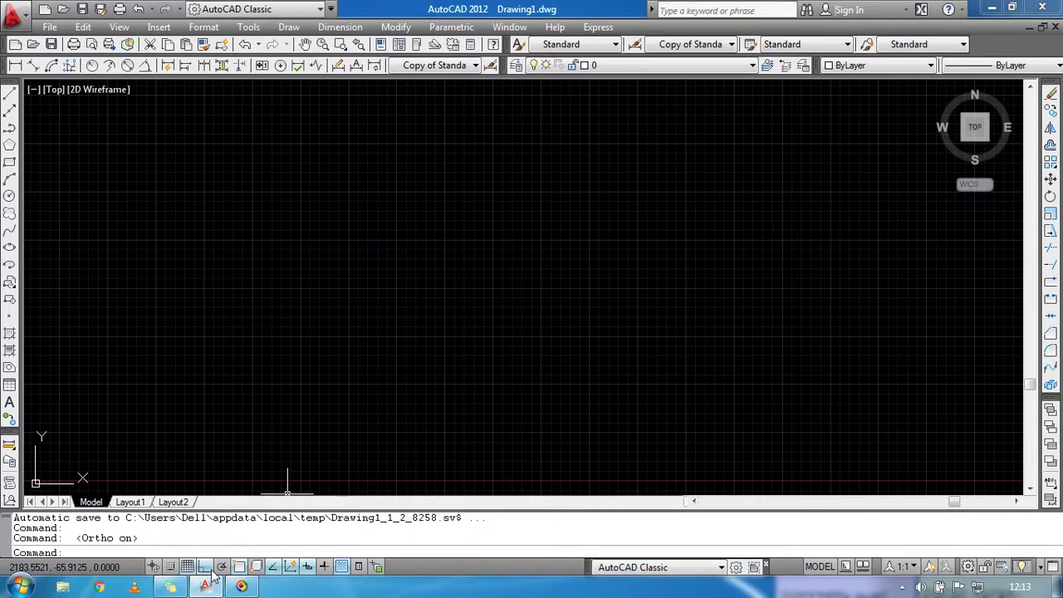
{"action": "left_click", "coordinate": [9, 95]}
{"action": "left_click", "coordinate": [158, 234]}
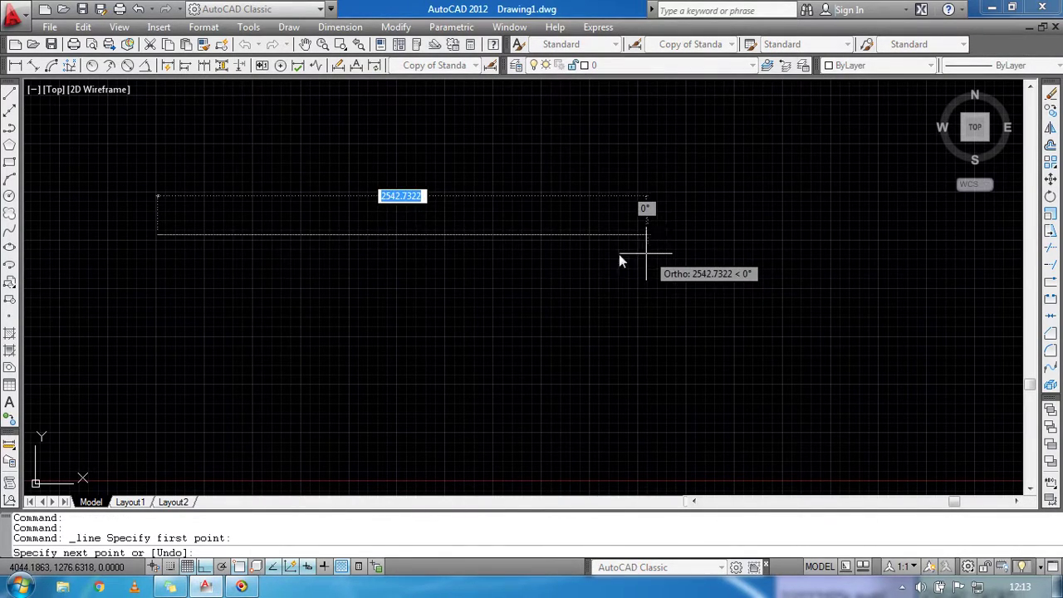
{"action": "left_click", "coordinate": [661, 240]}
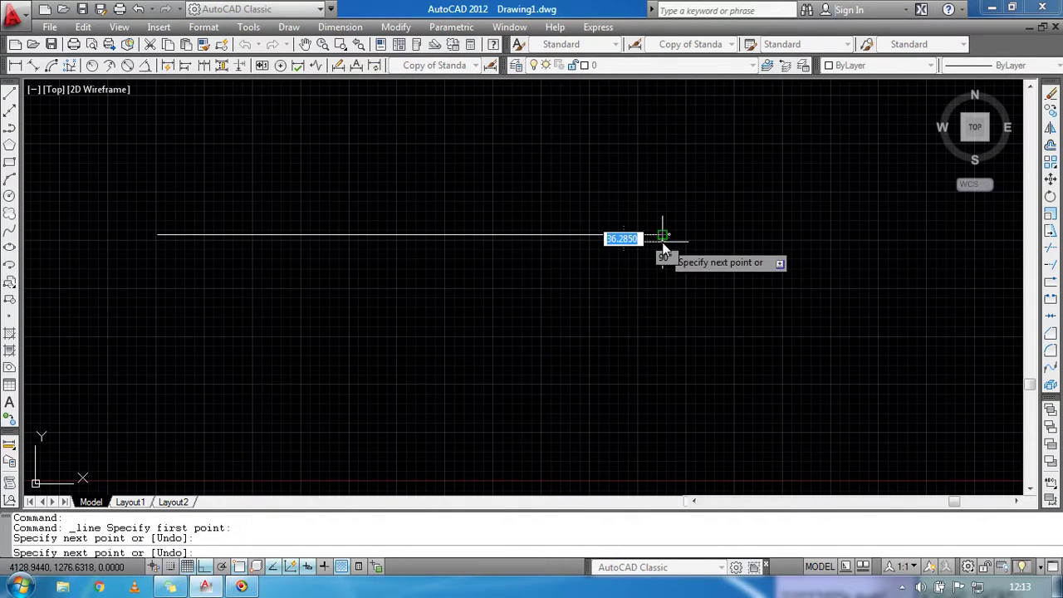
{"action": "key", "text": "Return"}
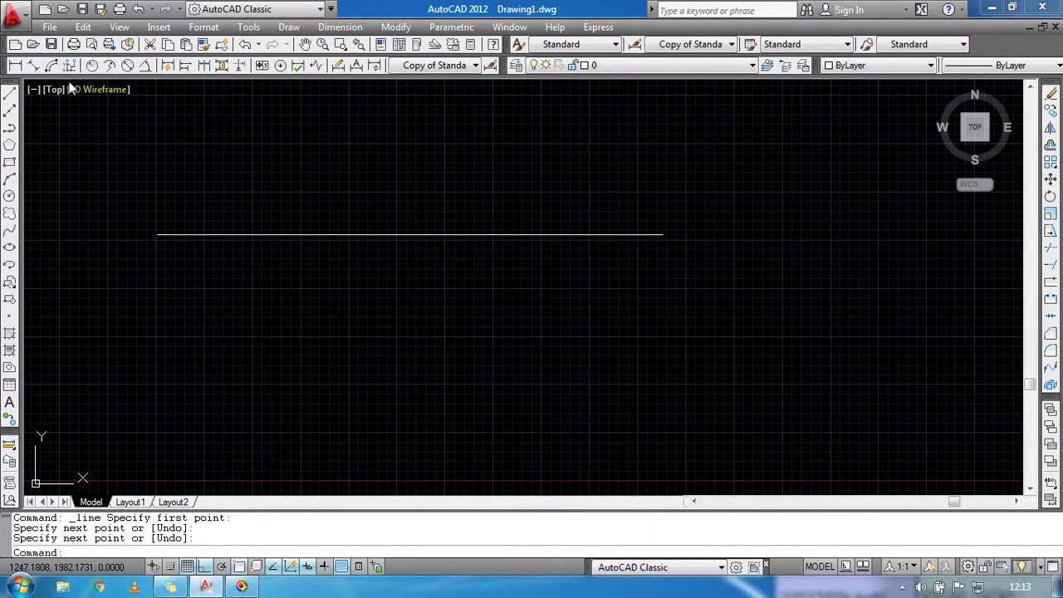
Add a linear dimension between the line's endpoints, placed below it, reading 2619.4 [8593'-10"]
{"action": "left_click", "coordinate": [16, 67]}
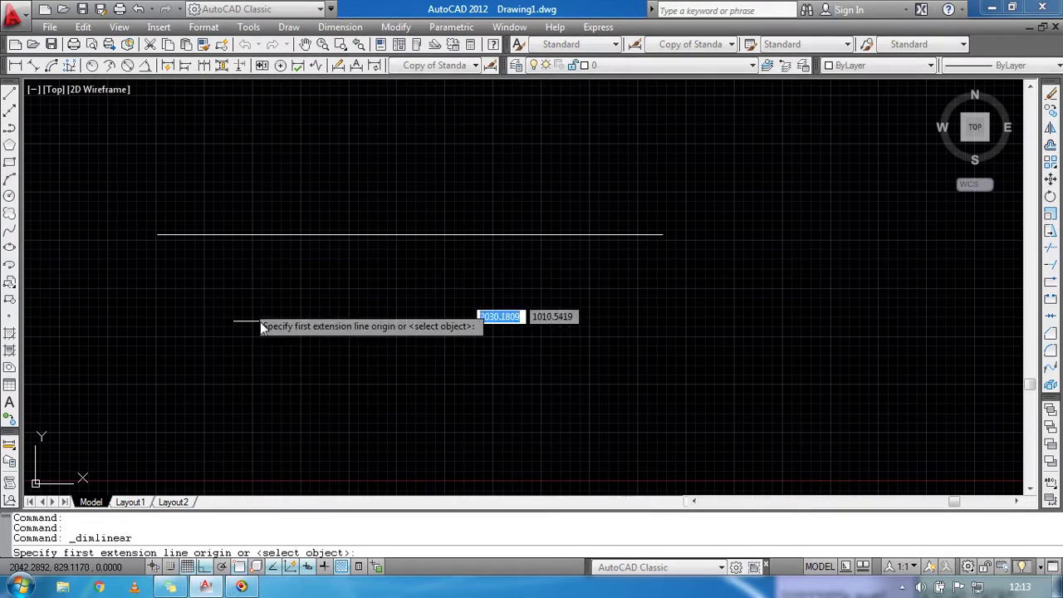
{"action": "left_click", "coordinate": [157, 235]}
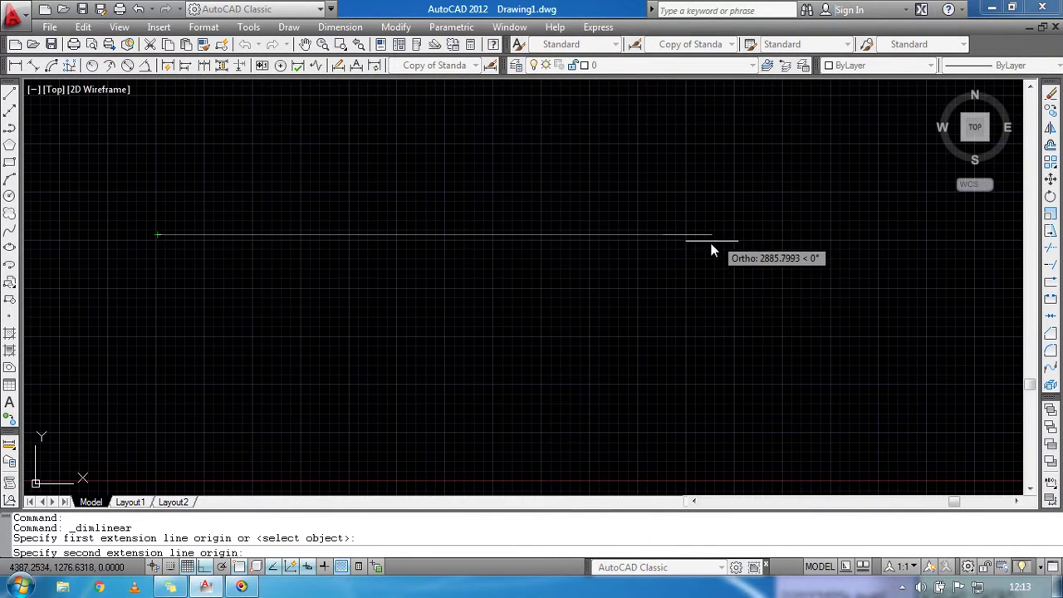
{"action": "left_click", "coordinate": [662, 235]}
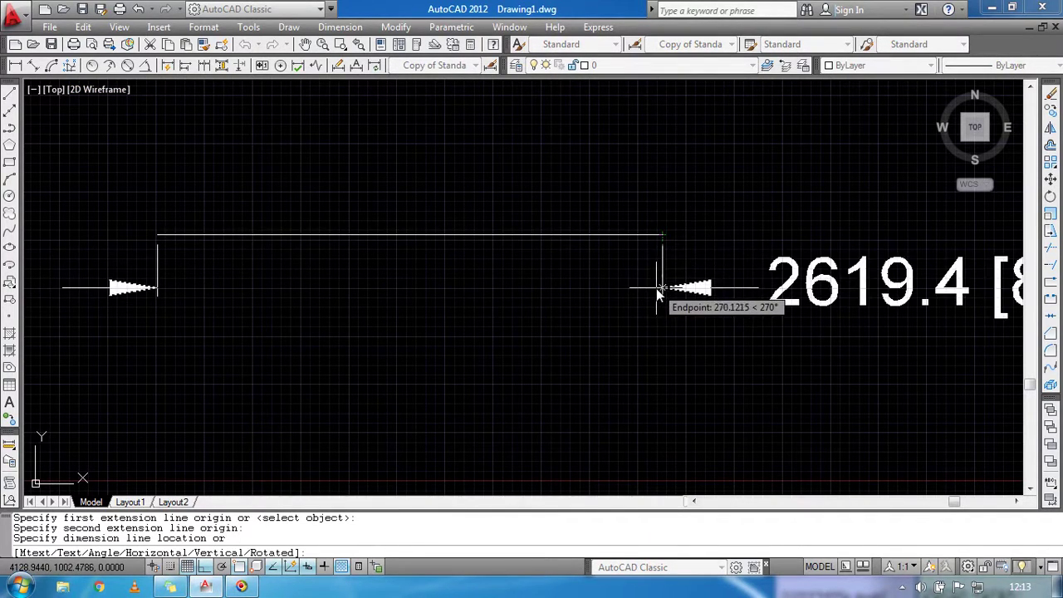
{"action": "left_click", "coordinate": [656, 298]}
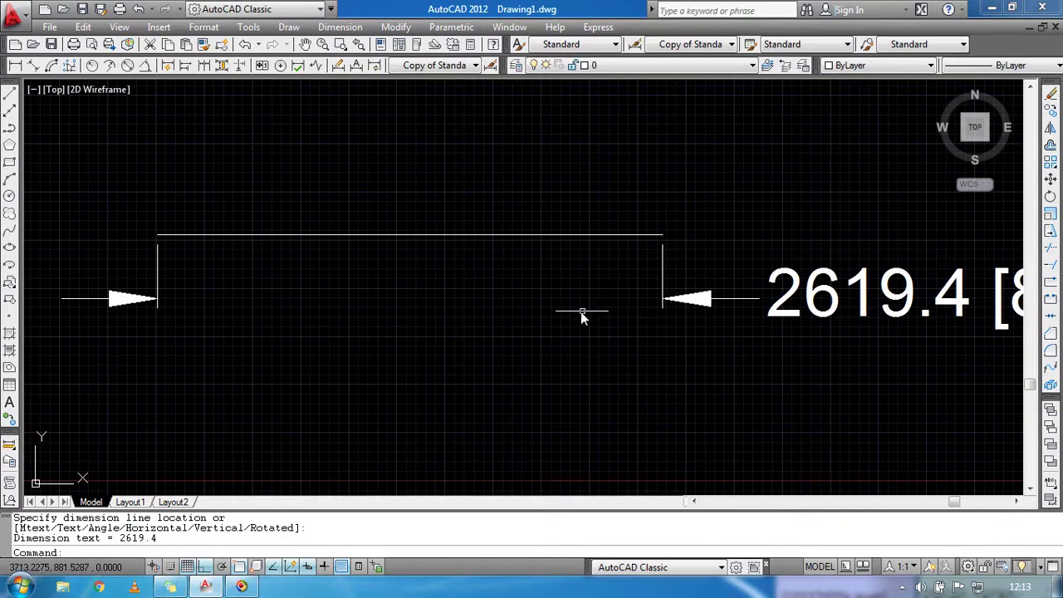
{"action": "scroll", "coordinate": [631, 319], "scroll_direction": "down", "scroll_amount": 3}
{"action": "scroll", "coordinate": [595, 343], "scroll_direction": "down", "scroll_amount": 1}
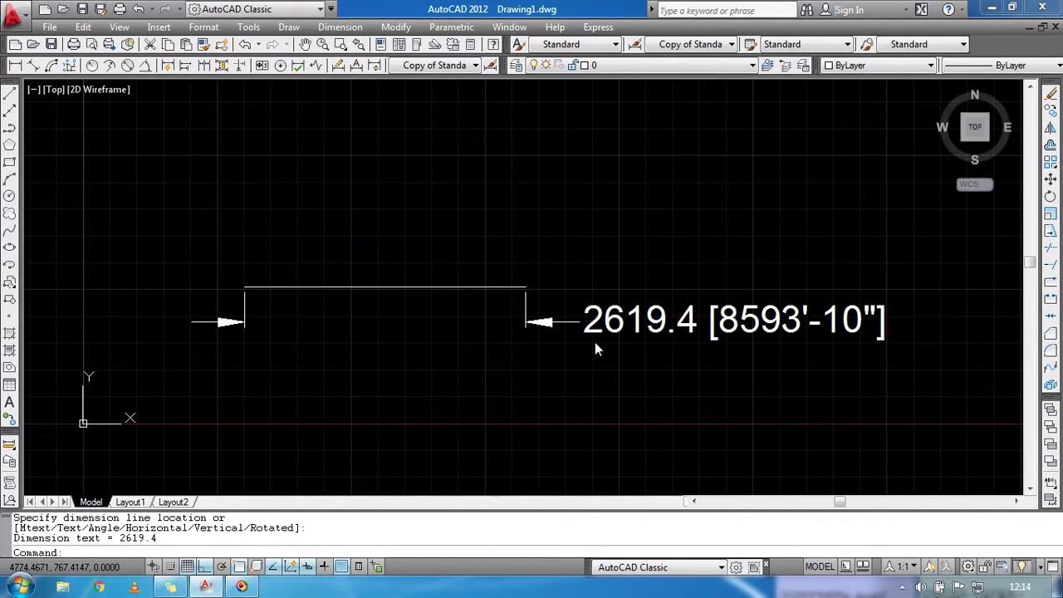
{"action": "scroll", "coordinate": [595, 343], "scroll_direction": "up", "scroll_amount": 3}
{"action": "scroll", "coordinate": [581, 342], "scroll_direction": "down", "scroll_amount": 2}
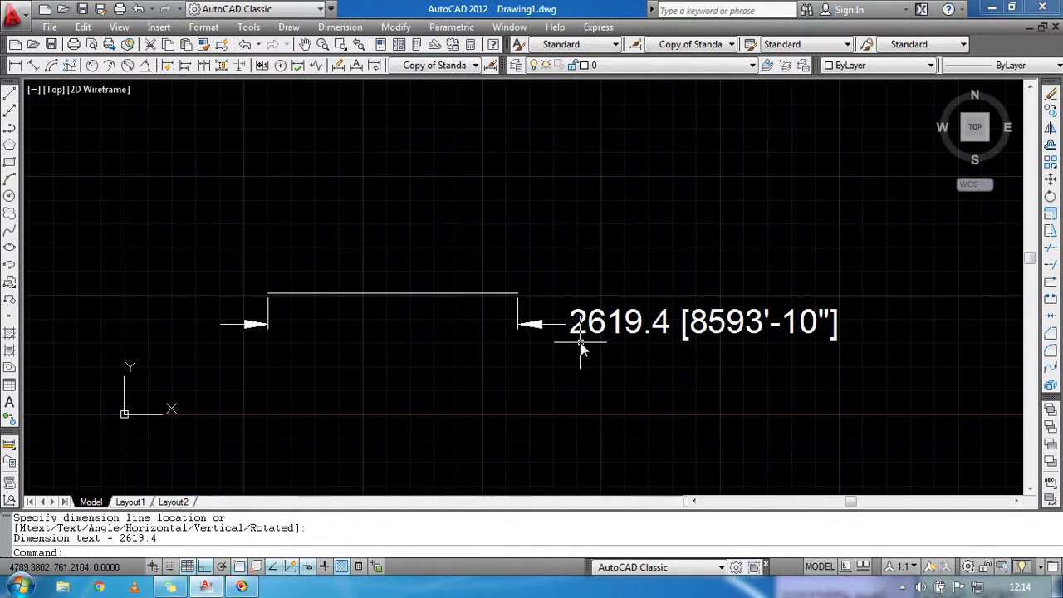